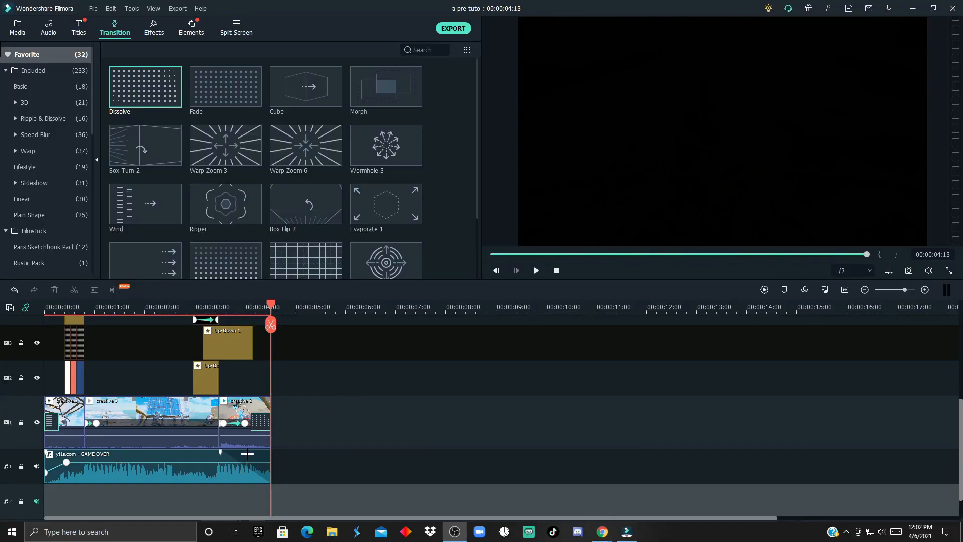
# Move all clips of the finished edit to about 31 seconds, keeping a copy of the GAME OVER audio at the timeline's start.
pyautogui.scroll(5, 346, 451)
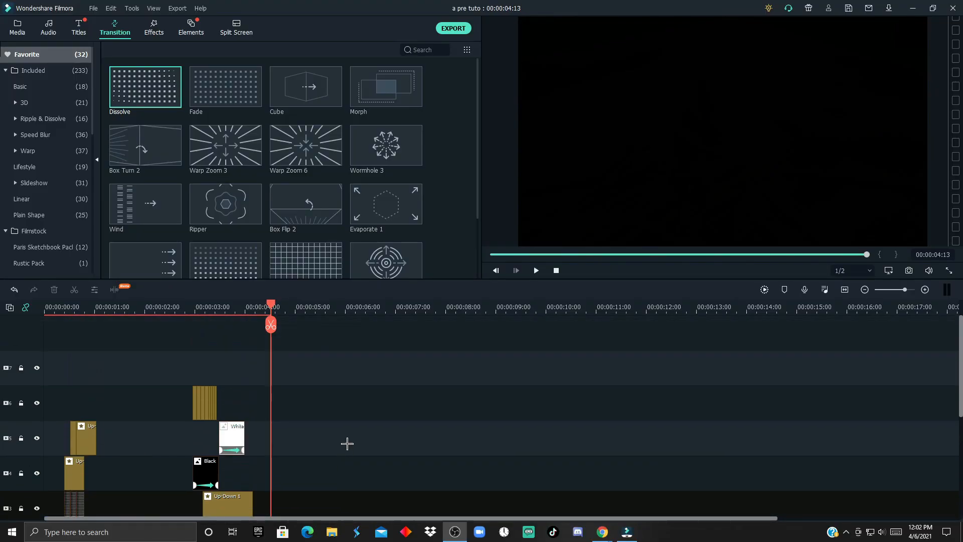
pyautogui.scroll(-5, 347, 443)
pyautogui.scroll(-2, 269, 445)
pyautogui.moveTo(269, 445); pyautogui.dragTo(47, 345)
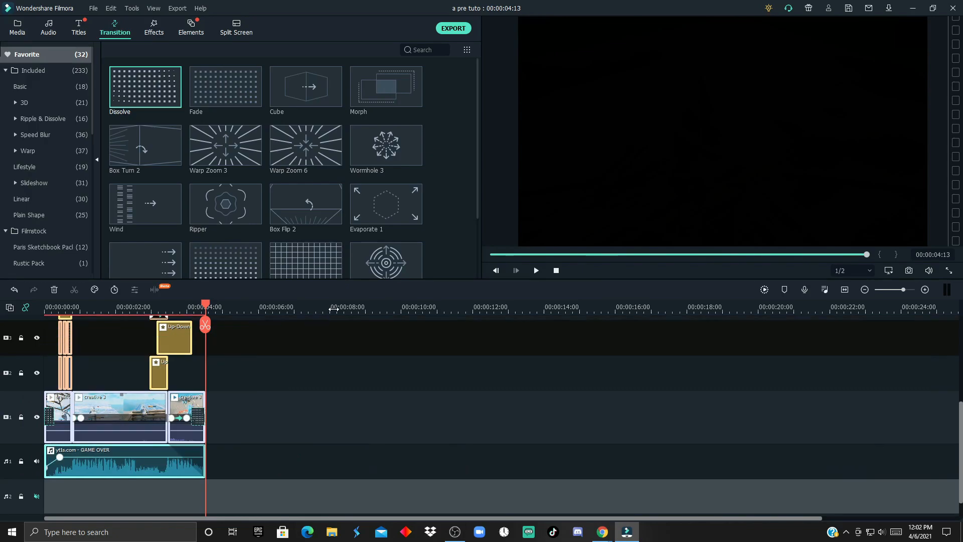
pyautogui.scroll(-1, 334, 310)
pyautogui.moveTo(94, 409); pyautogui.dragTo(924, 428)
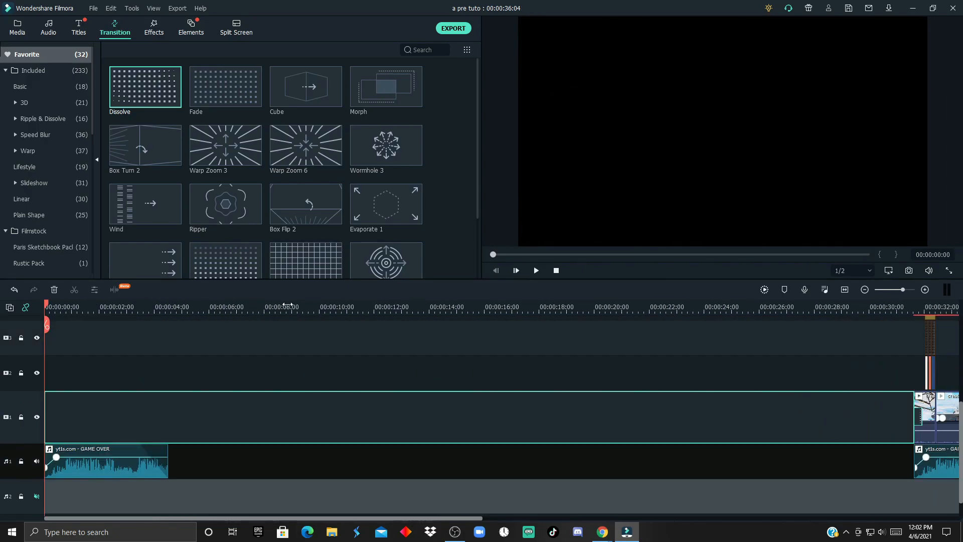
pyautogui.scroll(-1, 286, 305)
pyautogui.scroll(2, 228, 369)
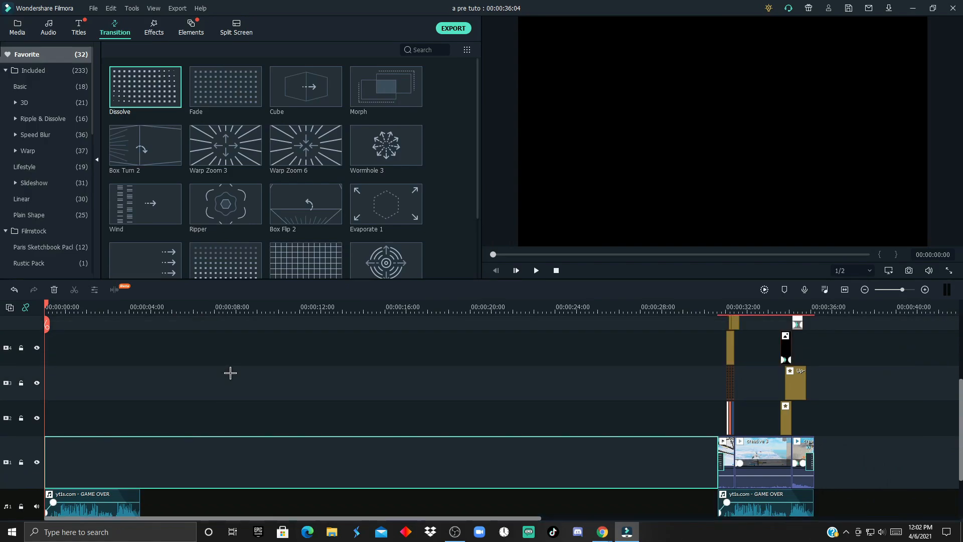
# Add the creative 3 clip to the first video track from 00:00, trimmed and shifted so its elimination shot meets the music beat near 3:11.
pyautogui.click(17, 25)
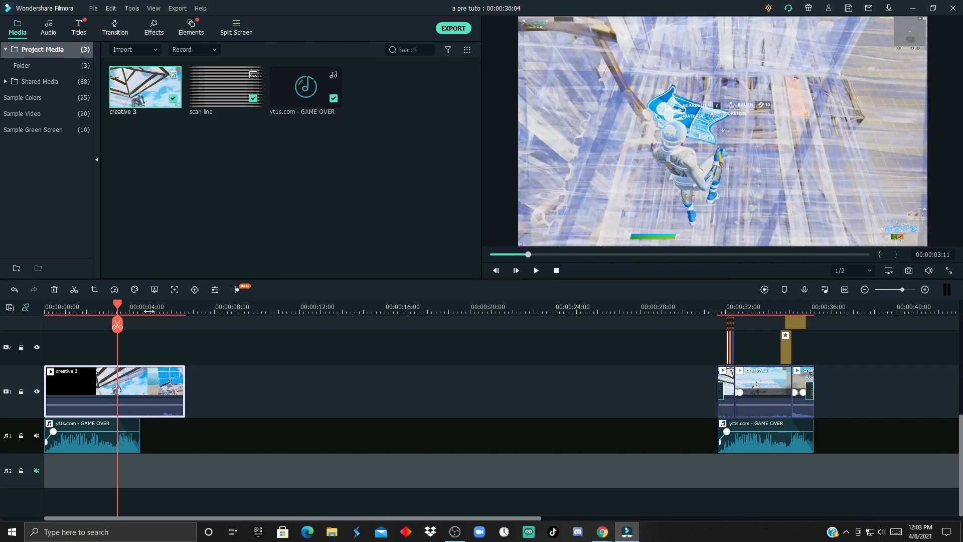
pyautogui.moveTo(149, 311); pyautogui.dragTo(188, 311)
pyautogui.moveTo(119, 321); pyautogui.dragTo(337, 341)
pyautogui.click(230, 325)
pyautogui.click(186, 391)
pyautogui.press('Delete')
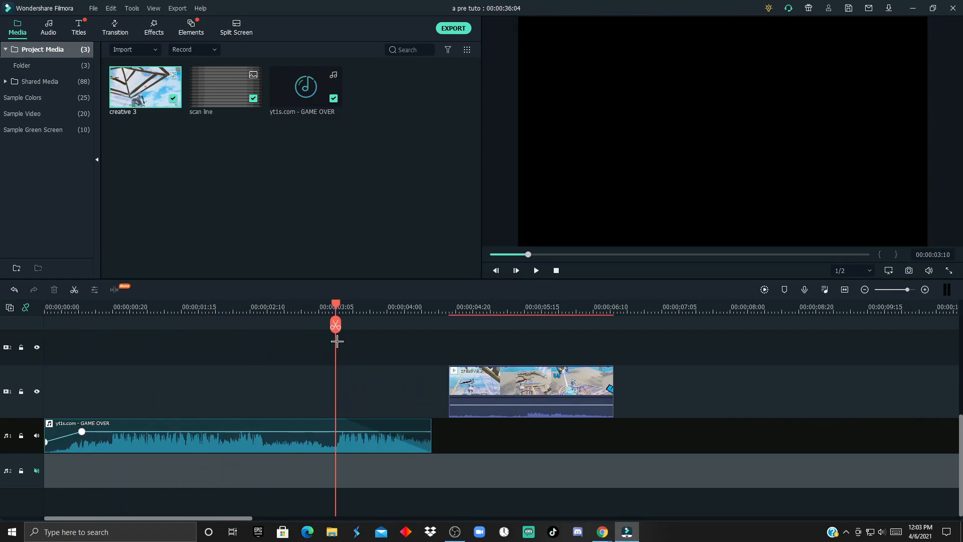
pyautogui.moveTo(445, 376); pyautogui.dragTo(256, 376)
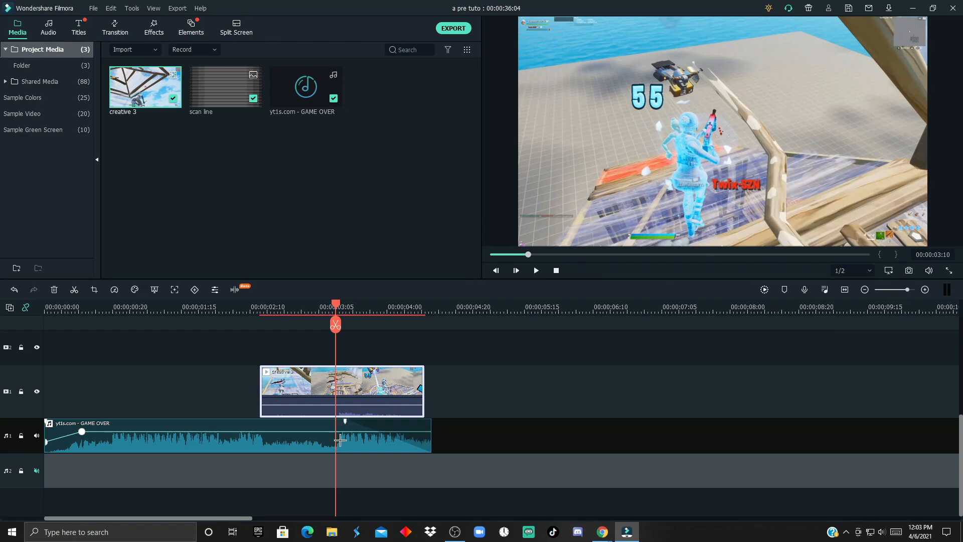
pyautogui.moveTo(259, 383); pyautogui.dragTo(45, 383)
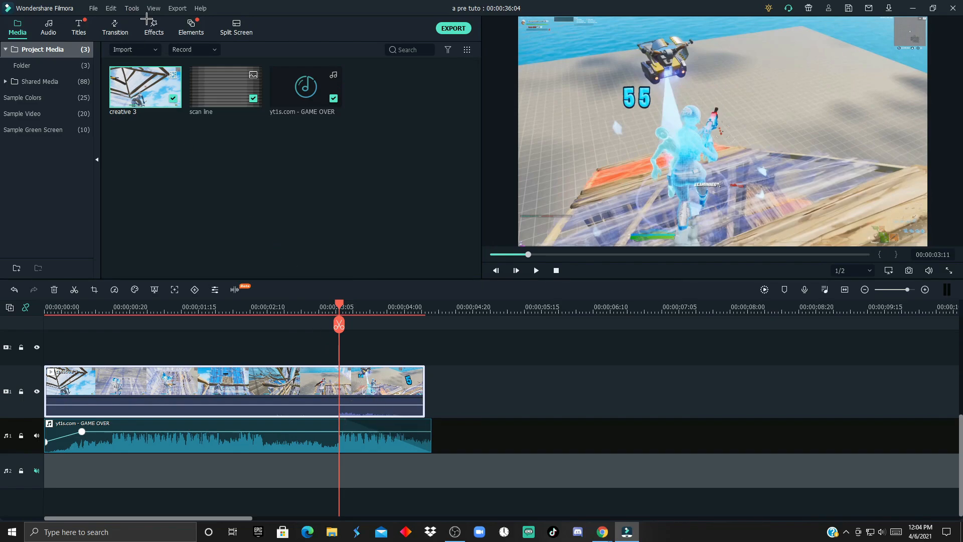
# Search the effects for "nar" and add the Narrow effect on track 5 from 2:11 to 3:11.
pyautogui.click(154, 28)
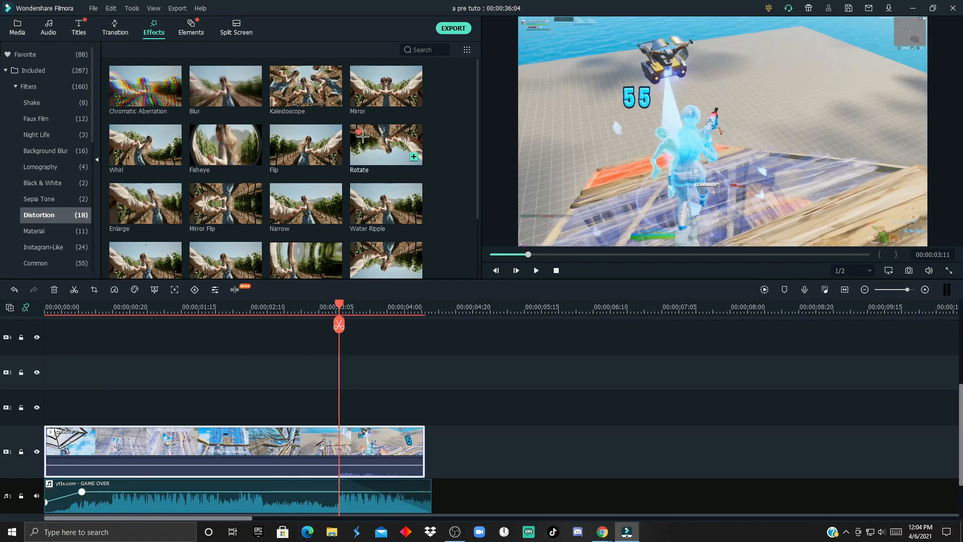
pyautogui.click(425, 53)
pyautogui.write('nar')
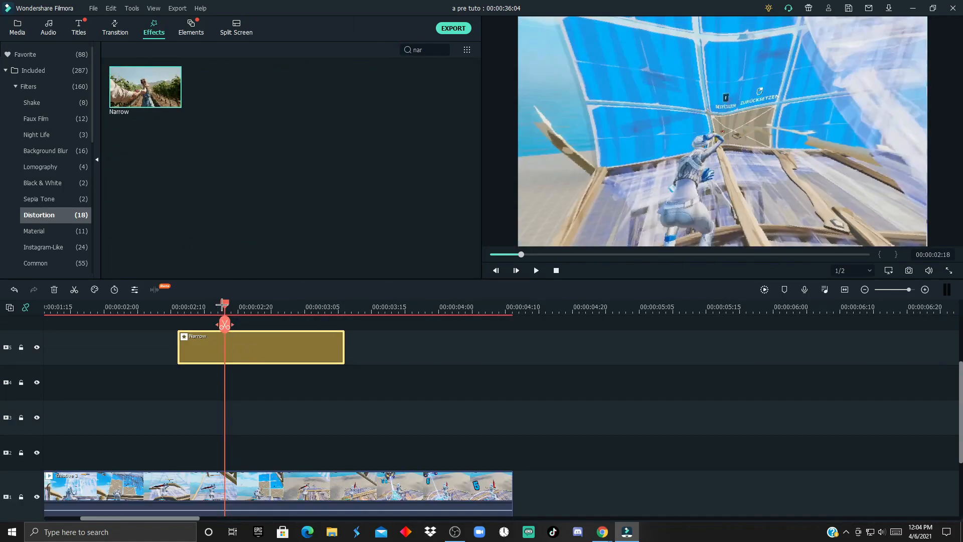
# Split the Narrow effect into seven consecutive segments, with shorter pieces towards its end.
pyautogui.moveTo(225, 305); pyautogui.dragTo(212, 307)
pyautogui.hotkey('ctrl', 'b')
pyautogui.moveTo(211, 307); pyautogui.dragTo(238, 309)
pyautogui.hotkey('ctrl', 'b')
pyautogui.moveTo(238, 309); pyautogui.dragTo(271, 310)
pyautogui.hotkey('ctrl', 'b')
pyautogui.moveTo(271, 311); pyautogui.dragTo(333, 311)
pyautogui.hotkey('ctrl', 'b')
pyautogui.hotkey('ctrl', 'b')
pyautogui.hotkey('ctrl', 'b')
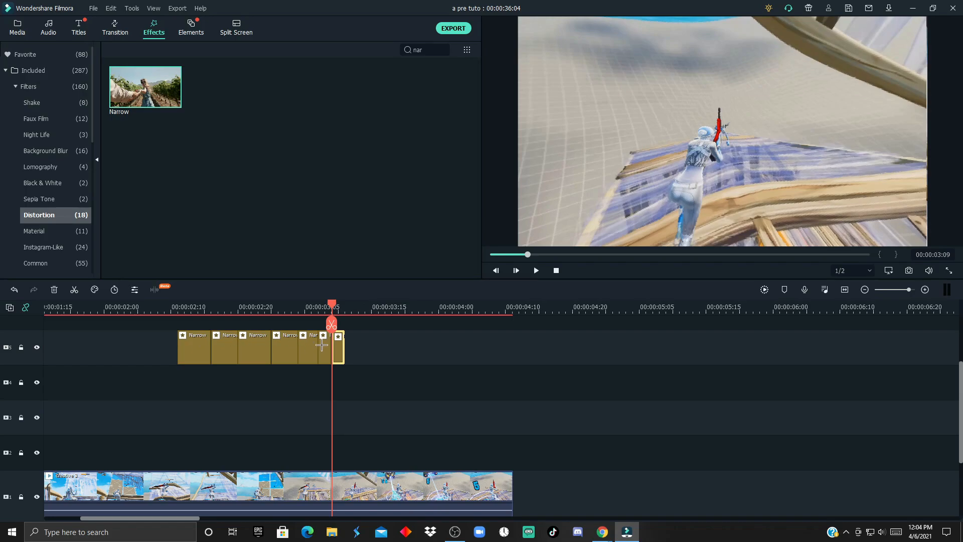
# Raise the Narrow percentage progressively across the segments: 7 on the first, 15 on the second, 64 on the sixth and 79 on the last.
pyautogui.doubleClick(192, 355)
pyautogui.click(178, 113)
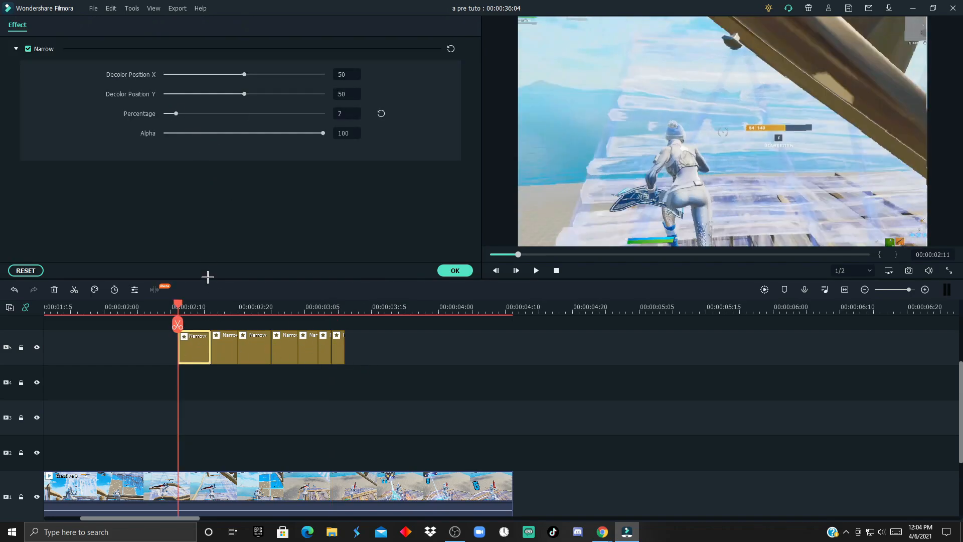
pyautogui.click(235, 344)
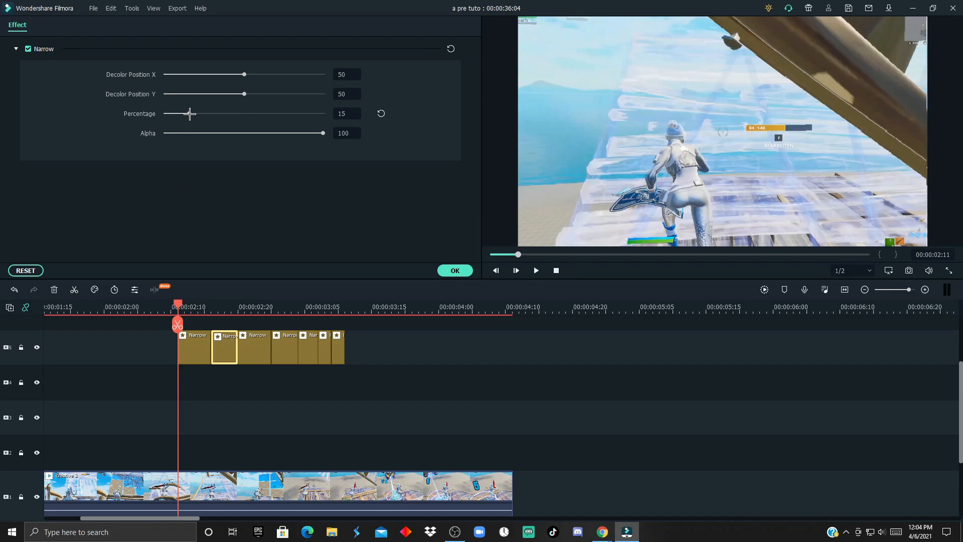
pyautogui.click(254, 346)
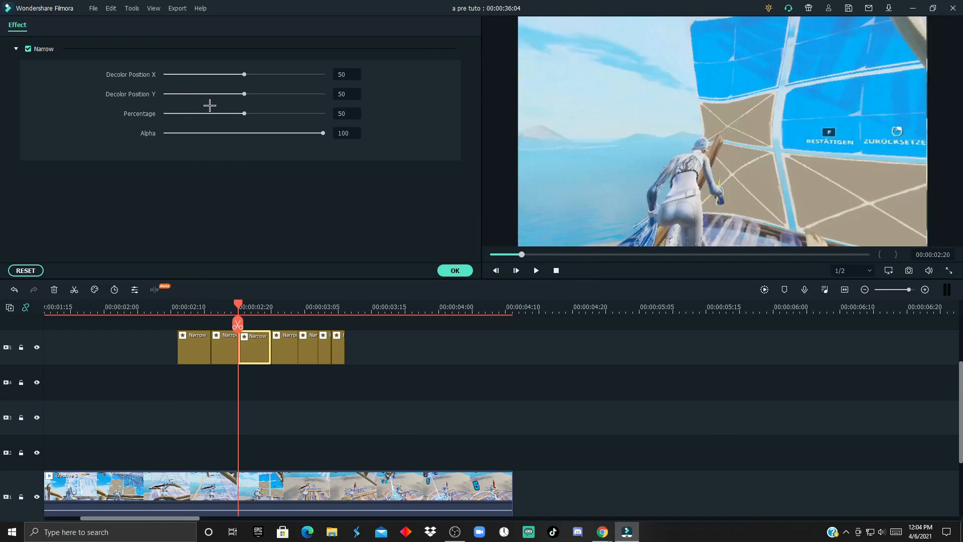
pyautogui.click(205, 113)
pyautogui.click(289, 345)
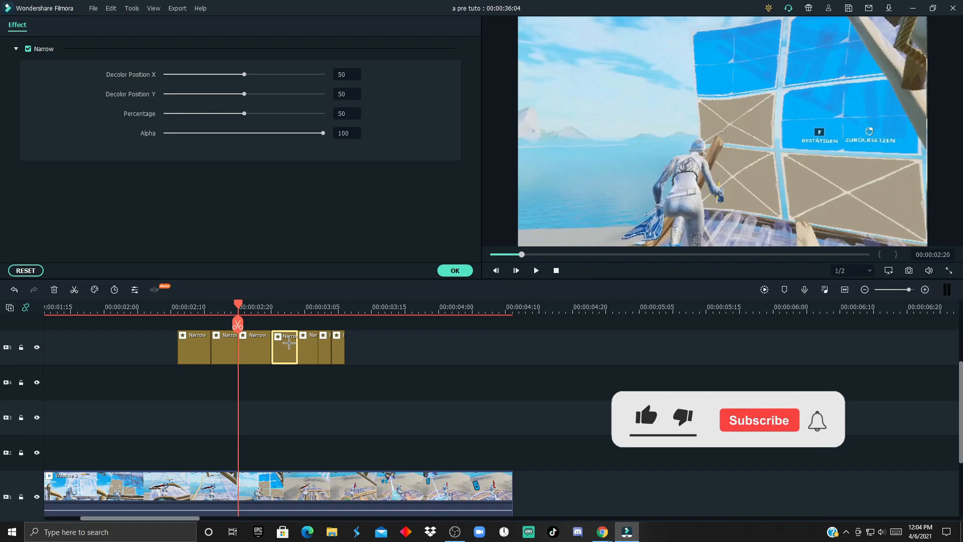
pyautogui.click(212, 113)
pyautogui.click(324, 347)
pyautogui.click(266, 113)
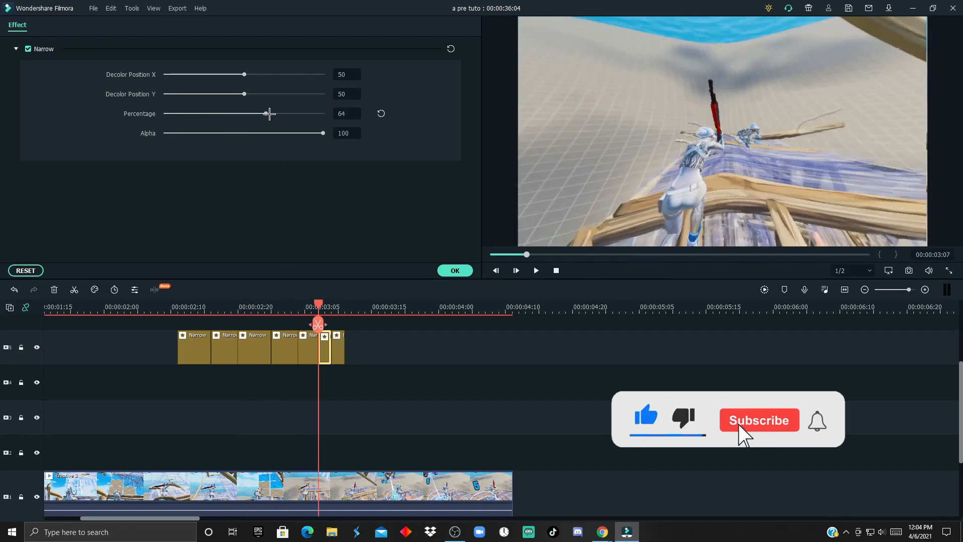
pyautogui.click(338, 347)
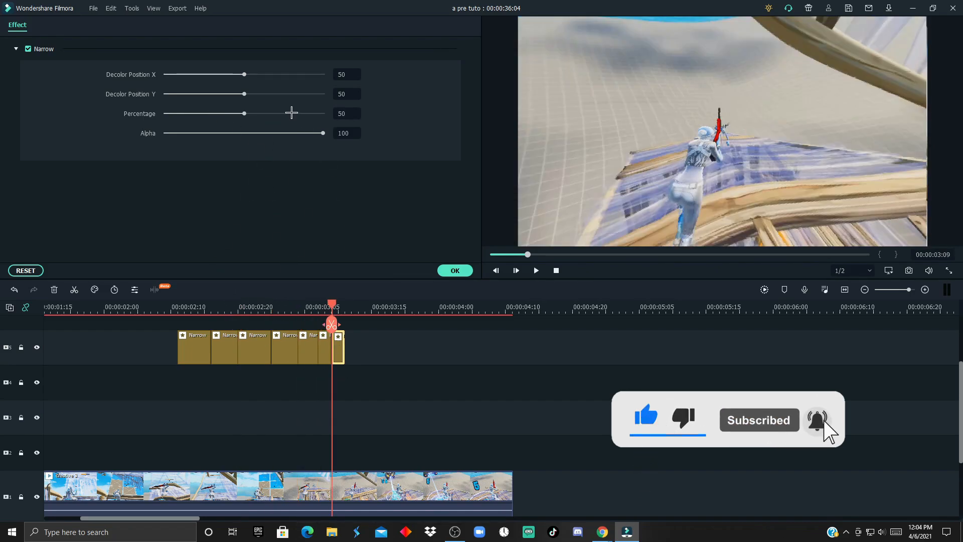
pyautogui.click(290, 114)
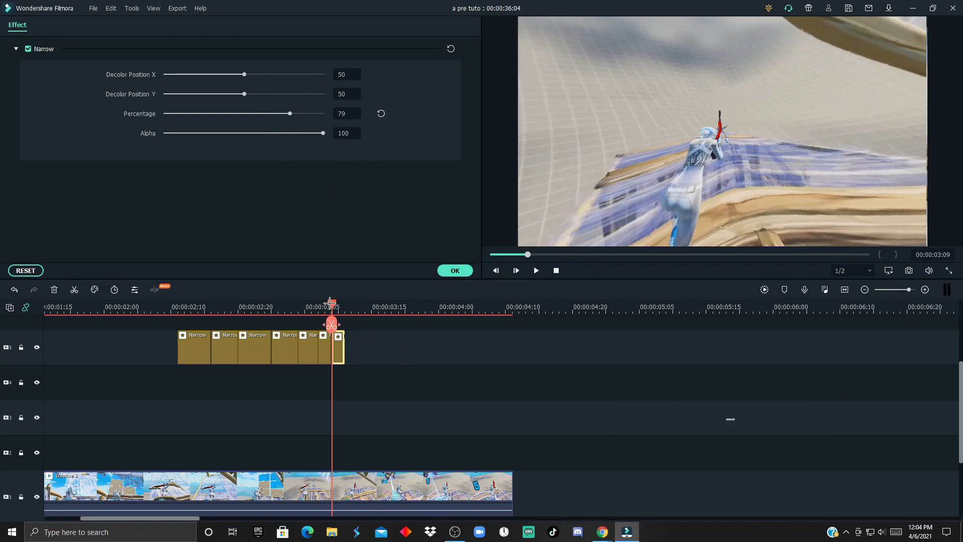
pyautogui.moveTo(332, 304); pyautogui.dragTo(111, 345)
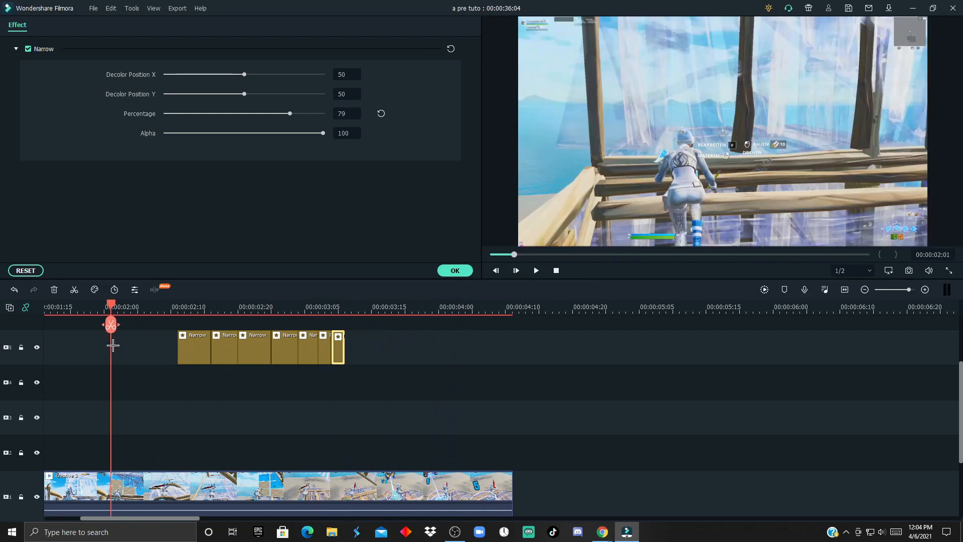
# Split the creative 3 clip at 3:11, where the Narrow effect ends.
pyautogui.click(346, 379)
pyautogui.scroll(-3, 376, 380)
pyautogui.click(369, 410)
pyautogui.hotkey('ctrl', 'b')
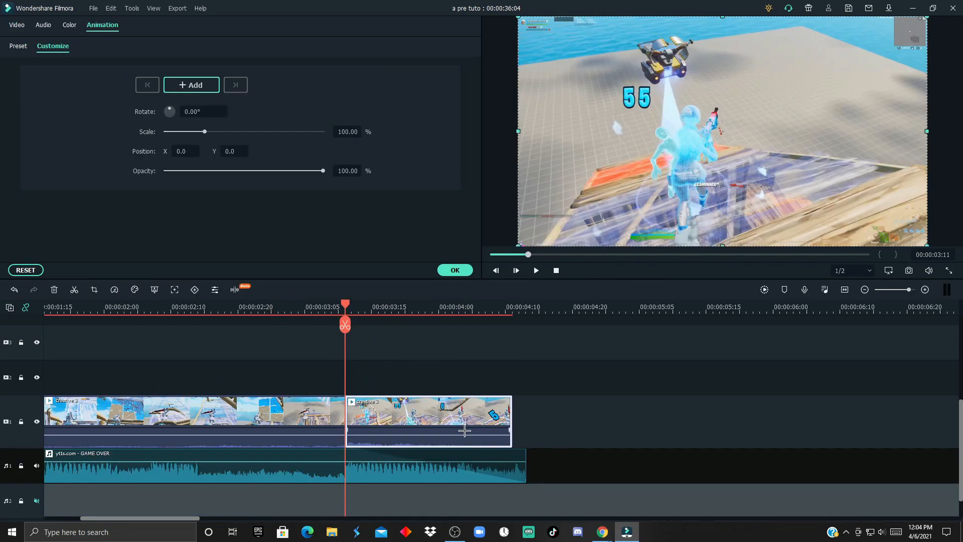
# Keyframe the second creative 3 clip's scale at 154.14% on its start and 100% at 3:21, with a reduced scale at about 3:13.
pyautogui.moveTo(205, 131); pyautogui.dragTo(225, 131)
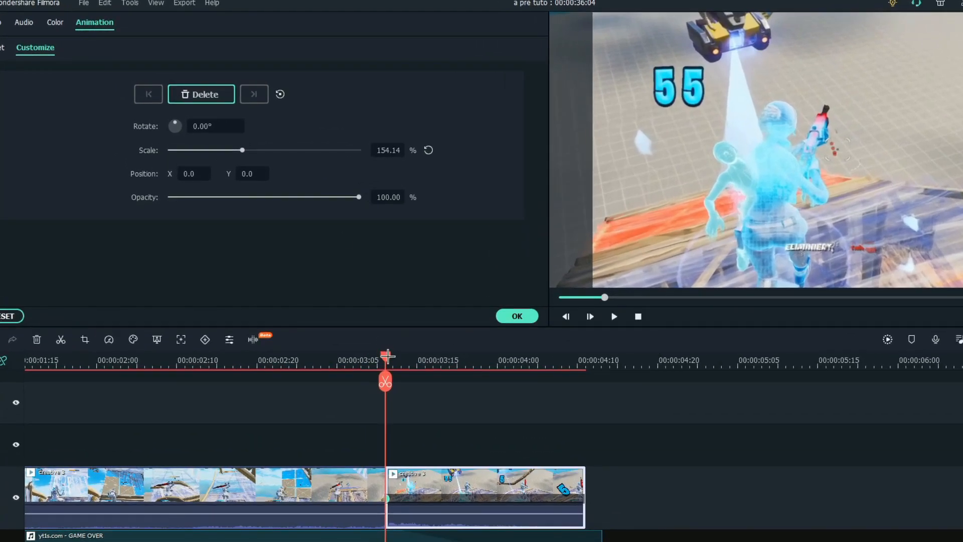
pyautogui.moveTo(387, 357); pyautogui.dragTo(466, 359)
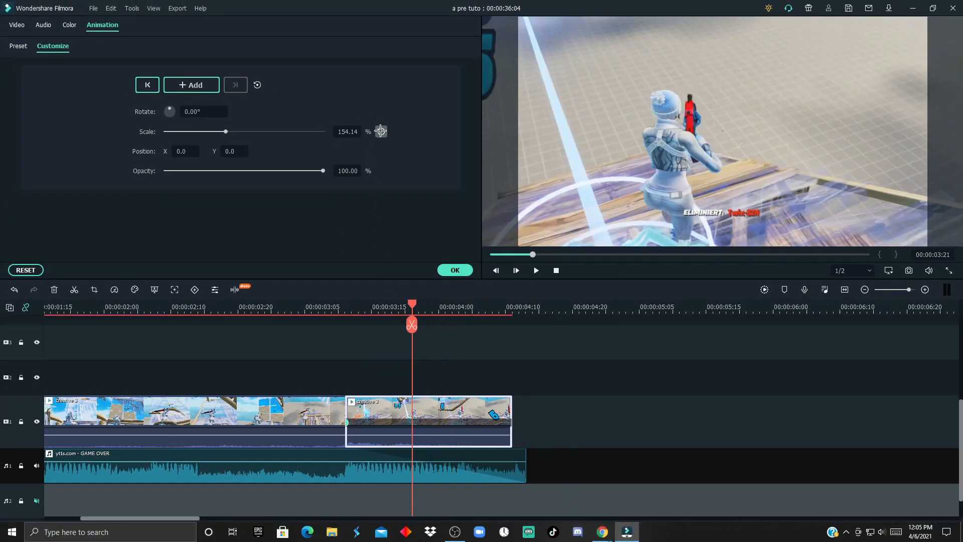
pyautogui.click(381, 131)
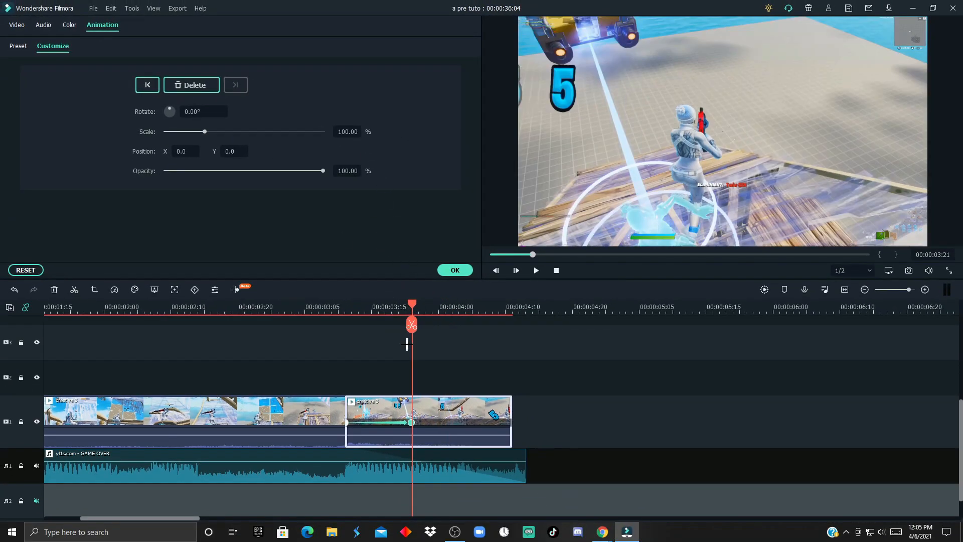
pyautogui.moveTo(412, 305); pyautogui.dragTo(360, 308)
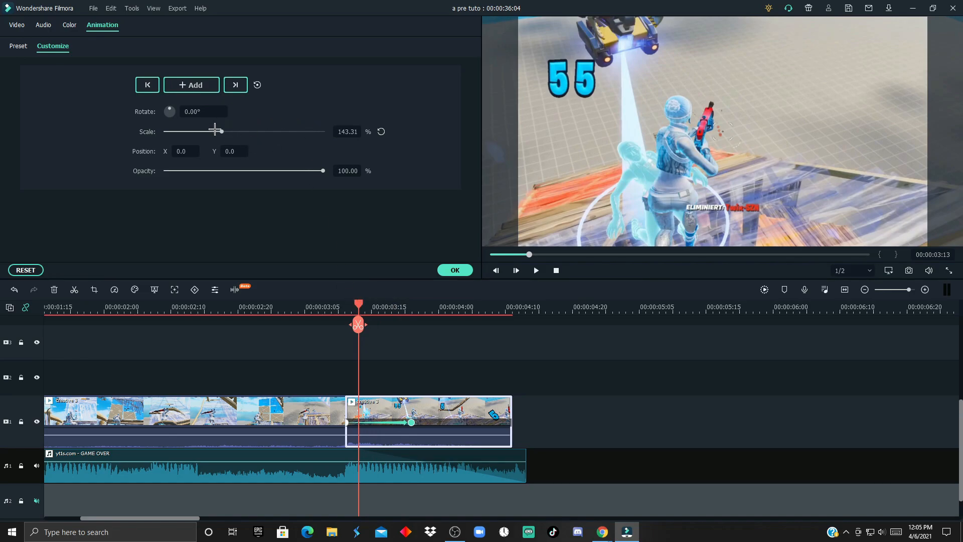
pyautogui.moveTo(215, 130); pyautogui.dragTo(210, 131)
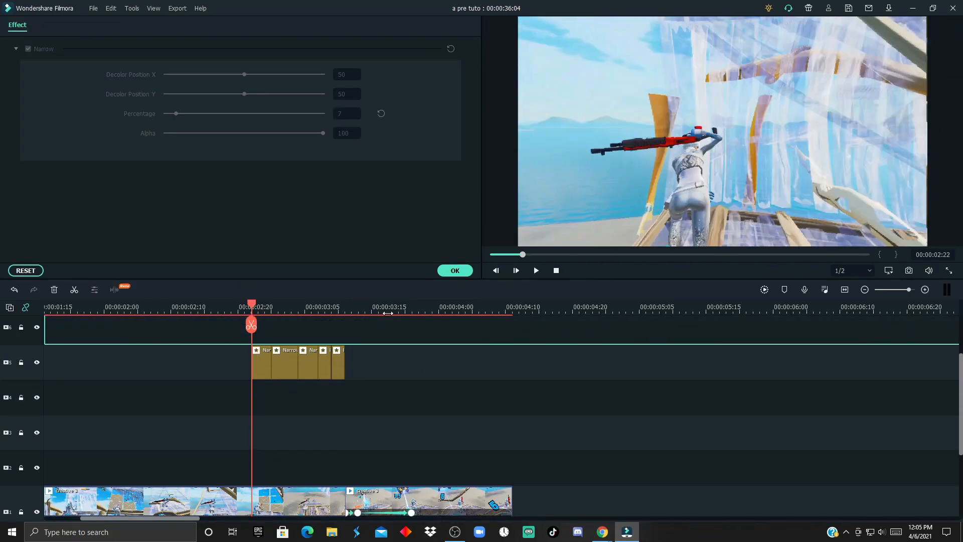
# Review the cut around 3:11 and split the first remaining Narrow segment into two pieces.
pyautogui.scroll(-3, 338, 404)
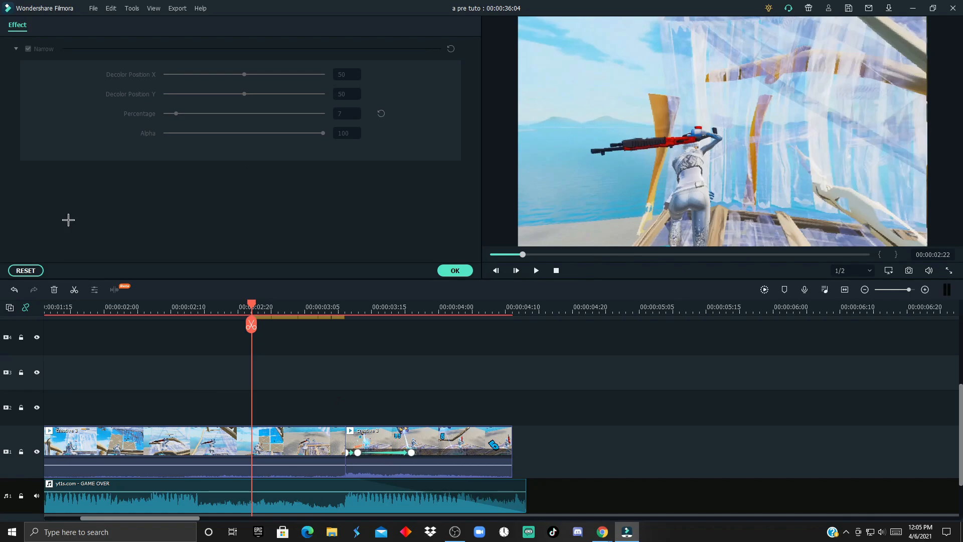
pyautogui.moveTo(252, 325); pyautogui.dragTo(360, 308)
pyautogui.scroll(3, 271, 359)
pyautogui.click(280, 356)
pyautogui.click(285, 325)
pyautogui.click(321, 356)
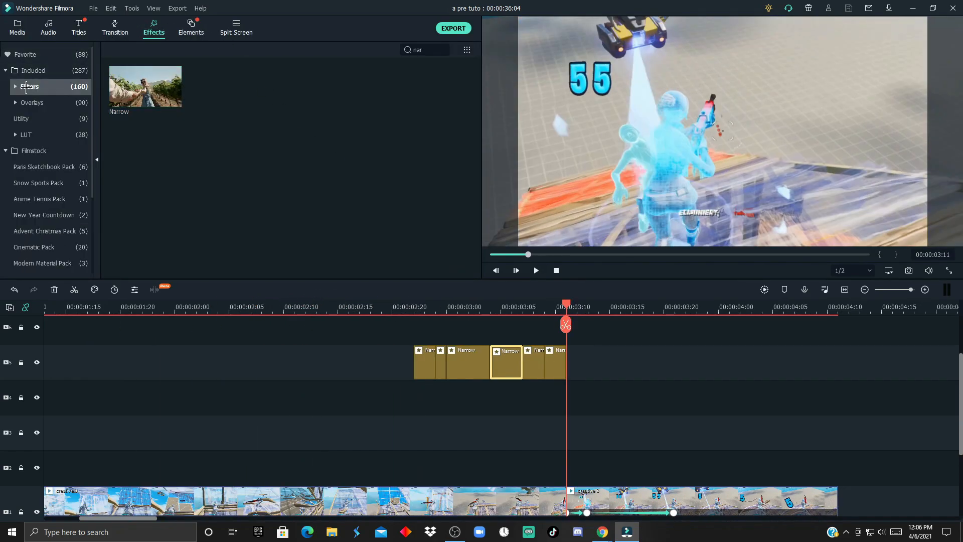
# Add the Up-Down 1 shake effect on track 2 from about 2:21 to 3:11, below the Narrow segments.
pyautogui.click(26, 86)
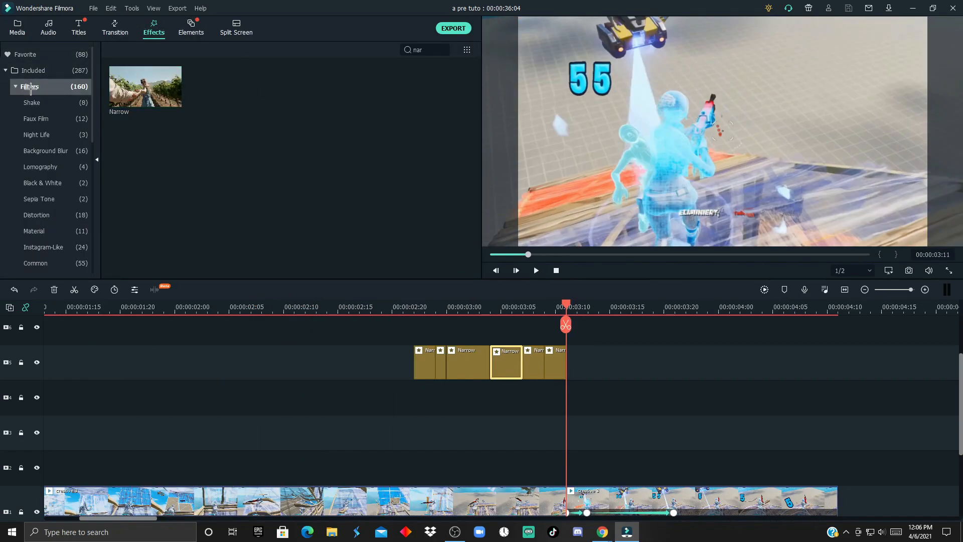
pyautogui.click(445, 48)
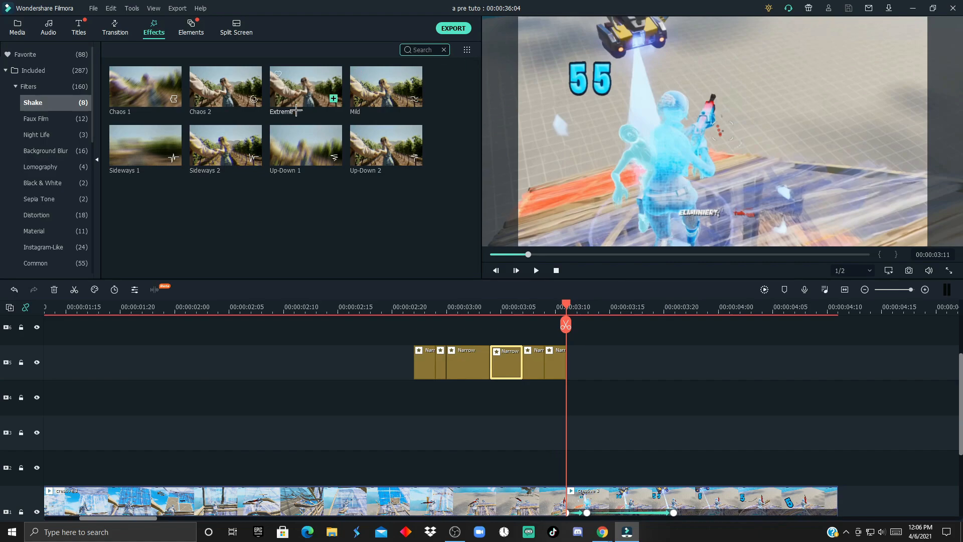
pyautogui.moveTo(296, 180); pyautogui.dragTo(403, 464)
# Set the Up-Down 1 effect's Position X to 0.00 and Frequency to 110.83, turn off RGB Separate, and apply the settings.
pyautogui.doubleClick(490, 467)
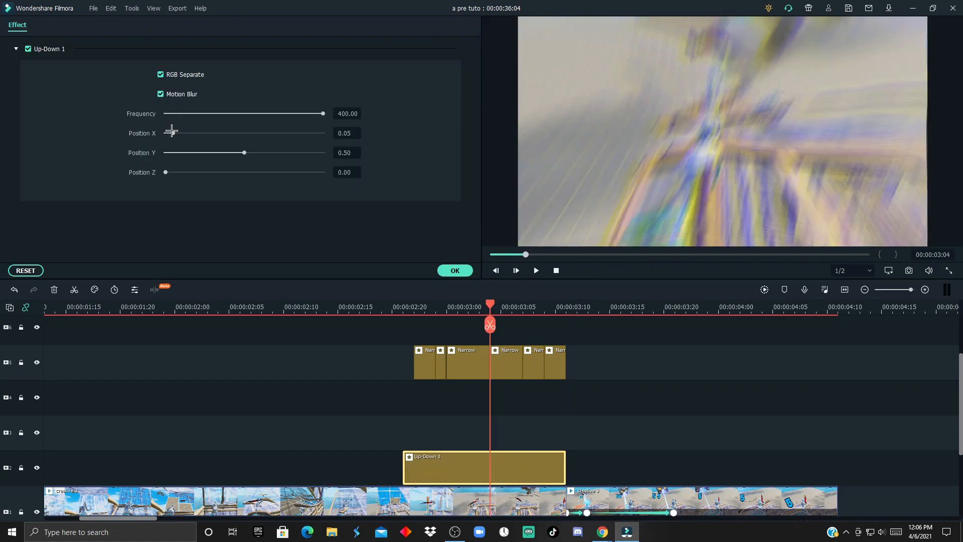
pyautogui.moveTo(171, 131); pyautogui.dragTo(4, 132)
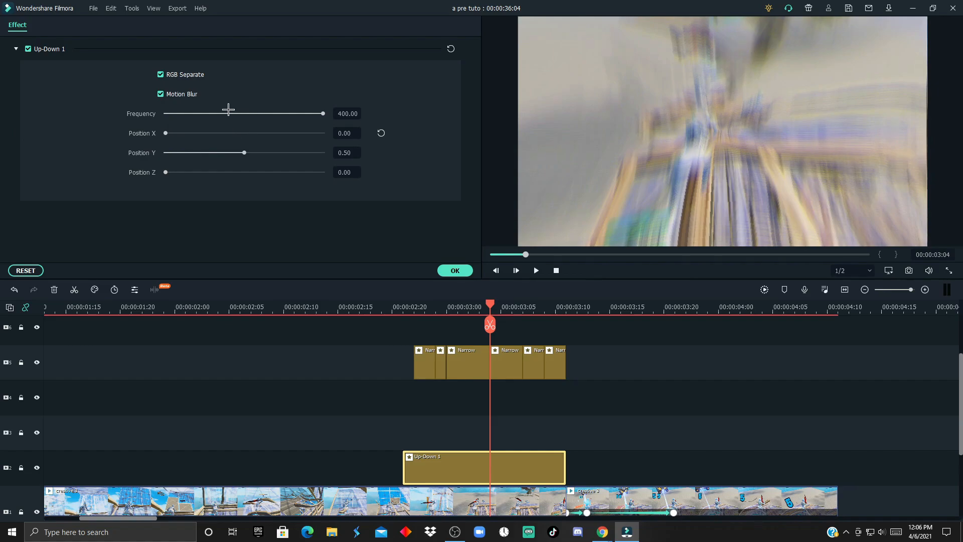
pyautogui.click(213, 113)
pyautogui.click(191, 74)
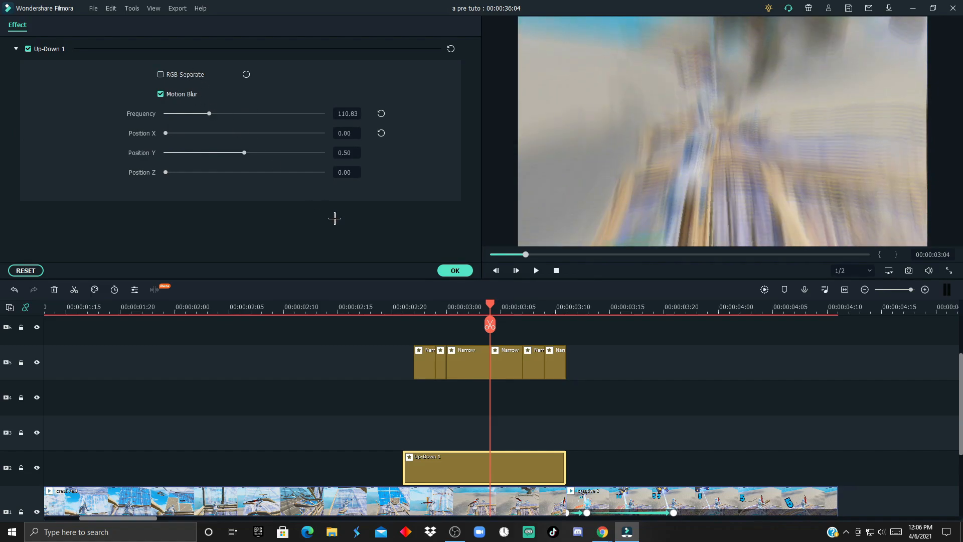
pyautogui.click(455, 271)
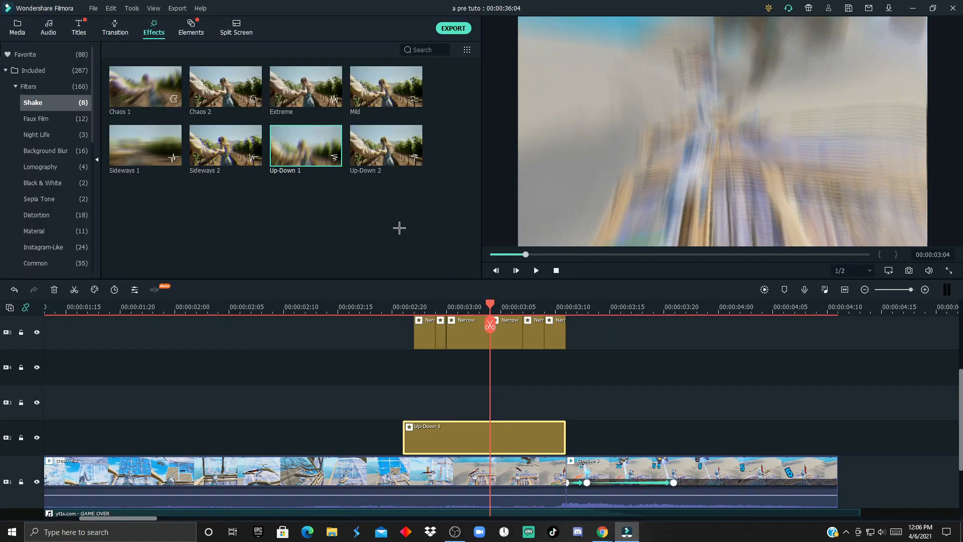
# Add a second Up-Down 1 effect on track 3 from 3:00 to about 4:00, with Position X 0.00, Frequency 400.00 and RGB Separate off.
pyautogui.moveTo(393, 277); pyautogui.dragTo(454, 397)
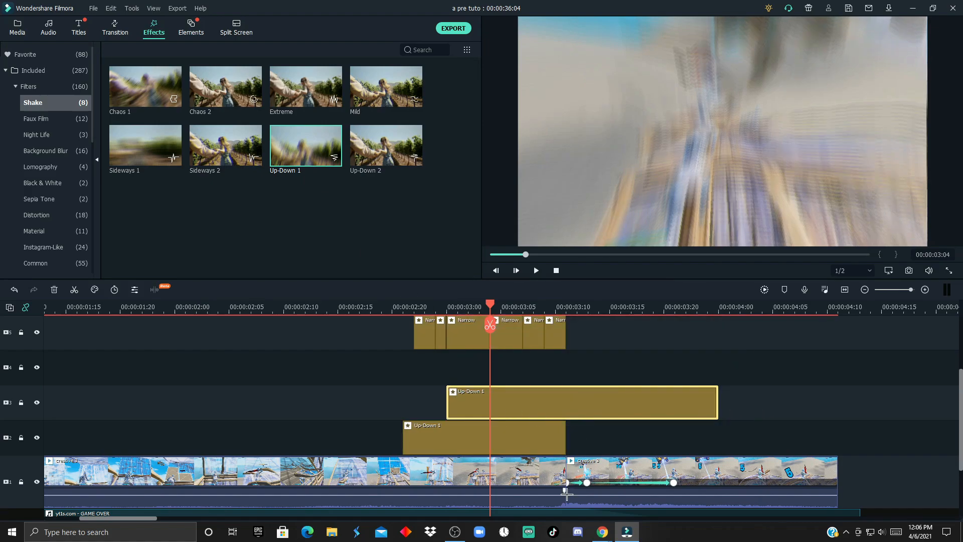
pyautogui.doubleClick(577, 412)
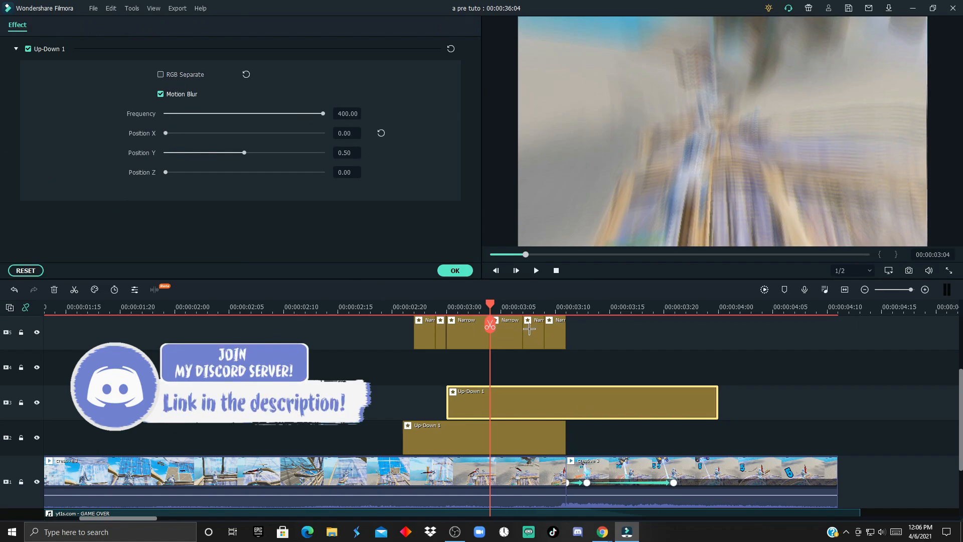
pyautogui.click(455, 271)
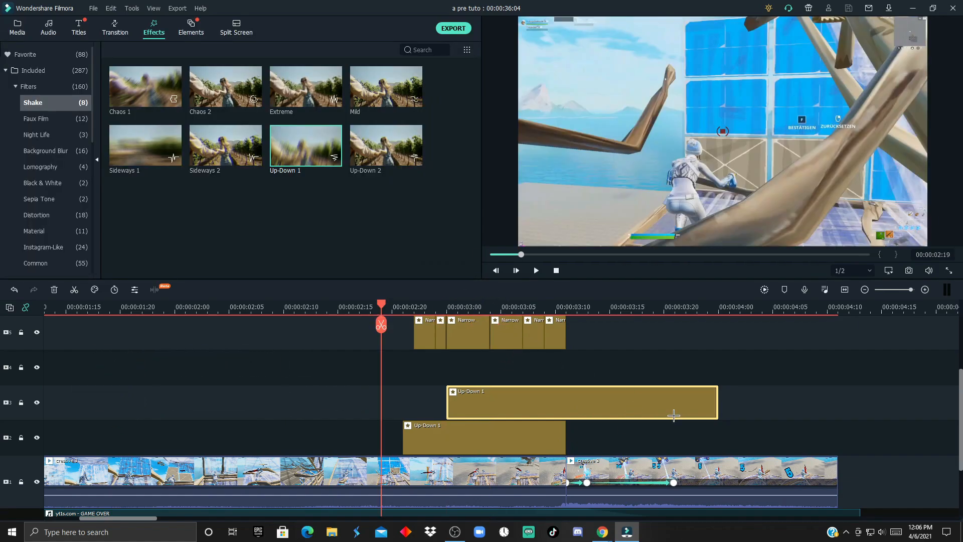
# Add the Black sample color on track 6 above the Narrow segments, spanning from 2:22 to 3:11.
pyautogui.click(17, 28)
pyautogui.click(47, 114)
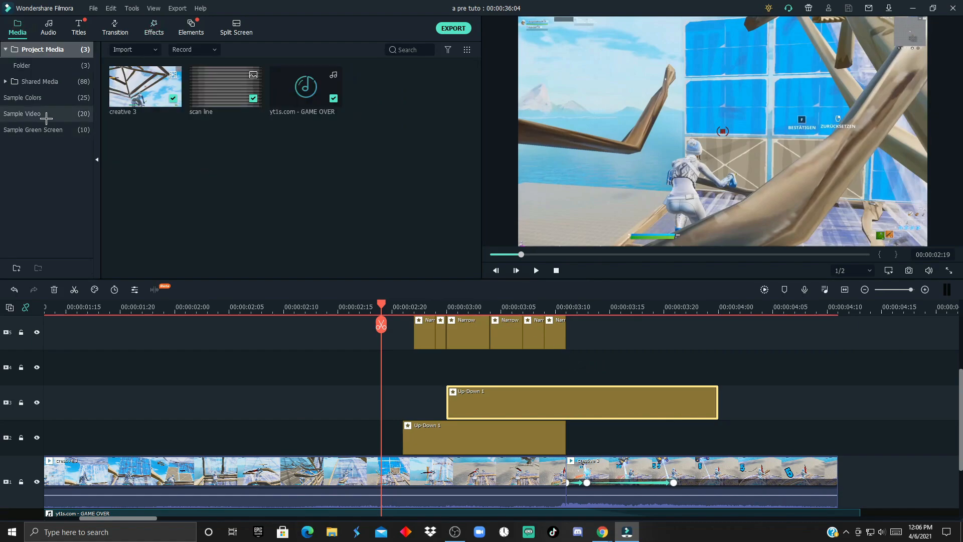
pyautogui.click(48, 95)
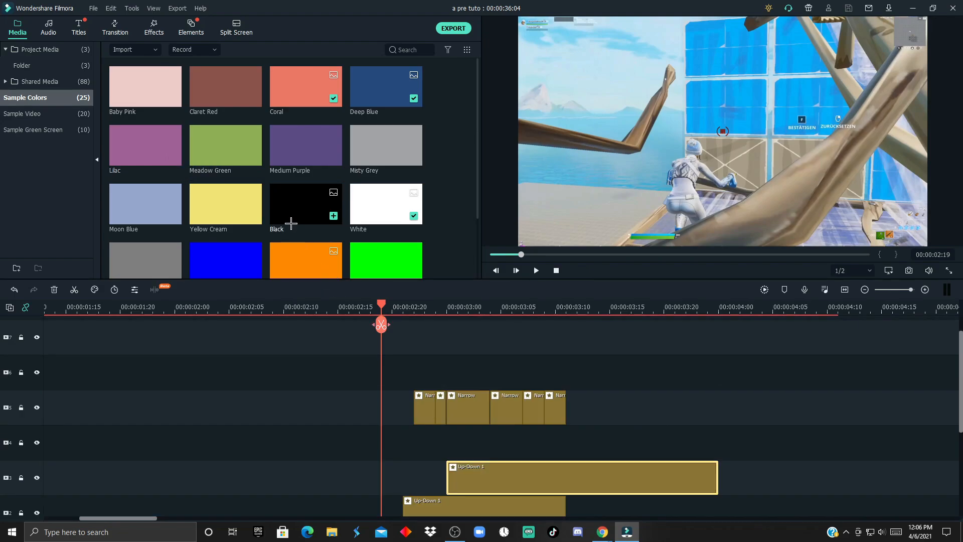
pyautogui.moveTo(281, 210); pyautogui.dragTo(409, 407)
pyautogui.moveTo(382, 304); pyautogui.dragTo(425, 304)
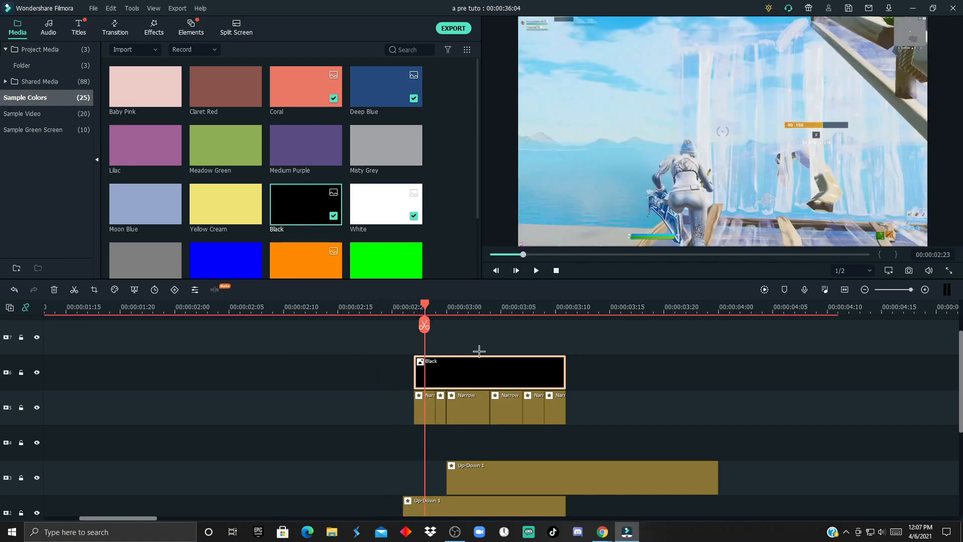
# Set the Black color clip's blending mode to Overlay.
pyautogui.doubleClick(479, 353)
pyautogui.click(215, 93)
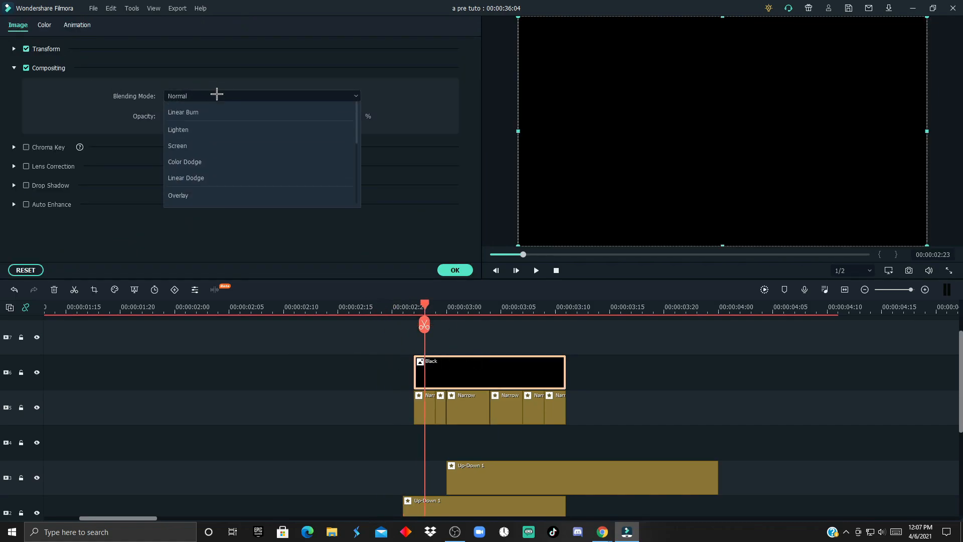
pyautogui.scroll(-1, 200, 200)
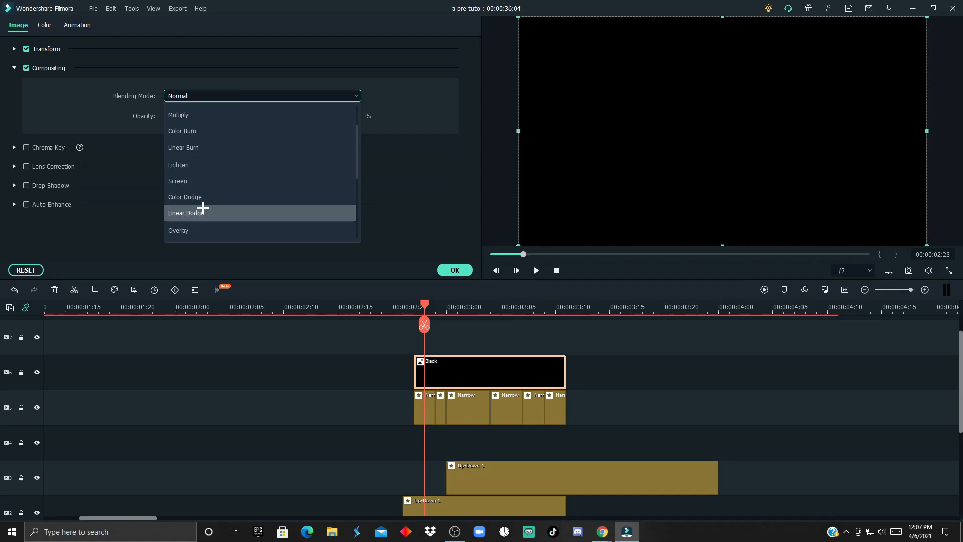
pyautogui.click(197, 237)
# Keyframe the Black clip's opacity from fully transparent at 2:22 to 100% near its end, and apply the settings.
pyautogui.click(78, 25)
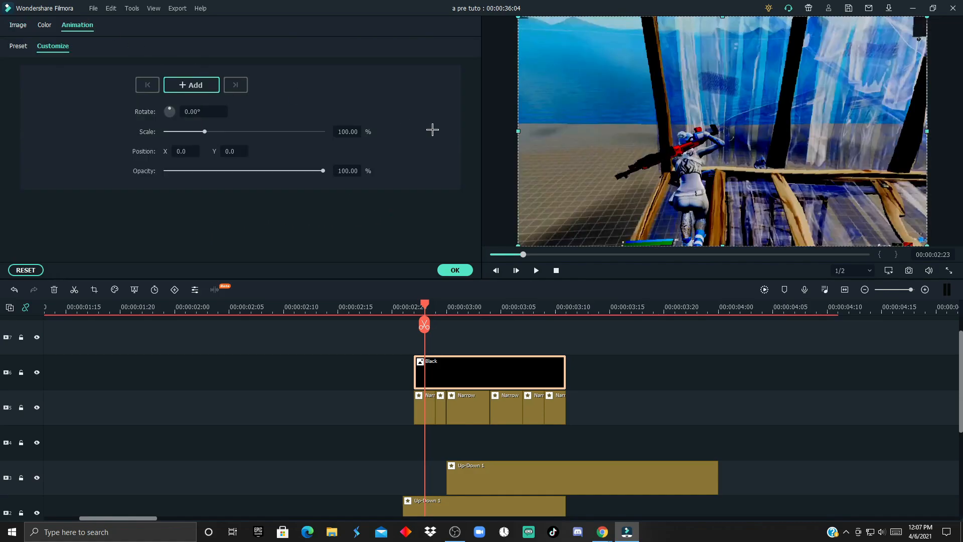
pyautogui.moveTo(424, 325); pyautogui.dragTo(555, 325)
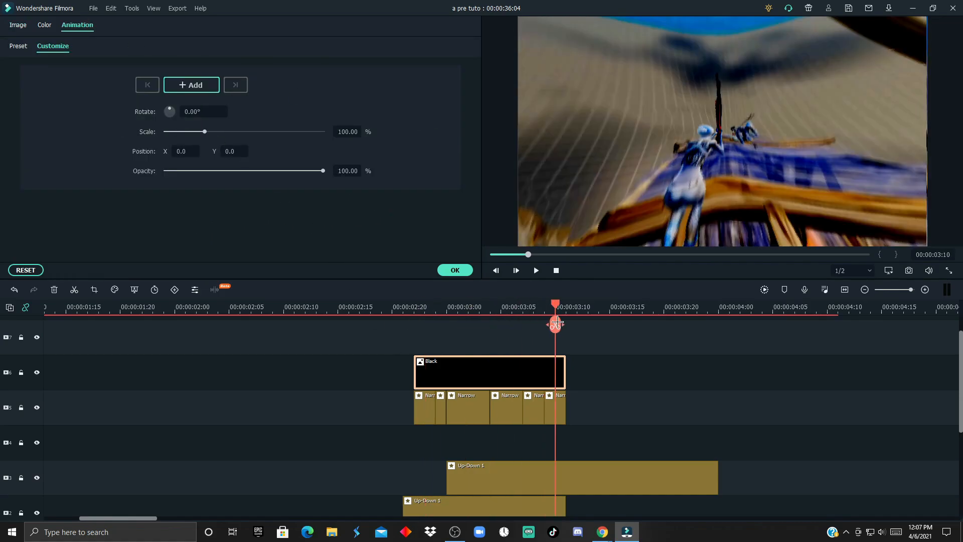
pyautogui.click(195, 85)
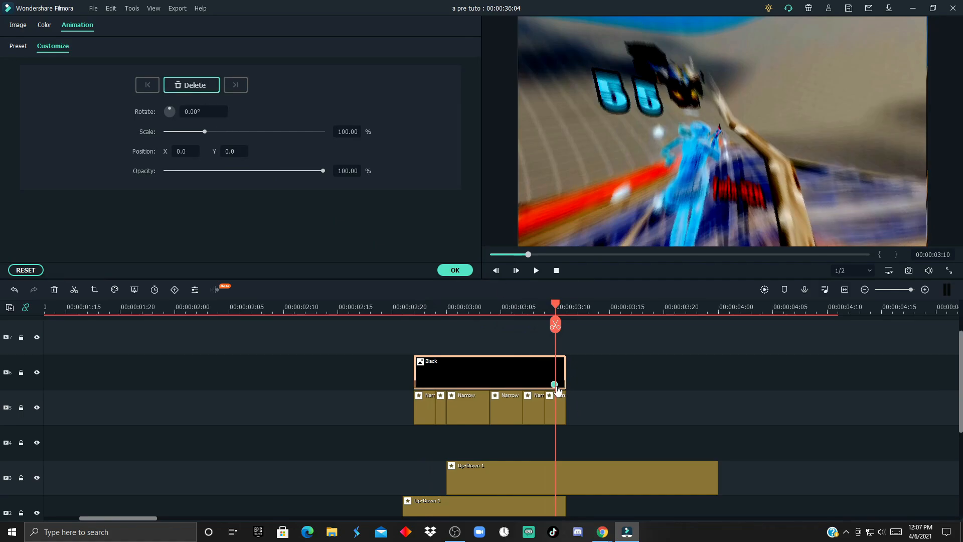
pyautogui.click(415, 309)
pyautogui.moveTo(207, 172); pyautogui.dragTo(119, 173)
pyautogui.click(442, 270)
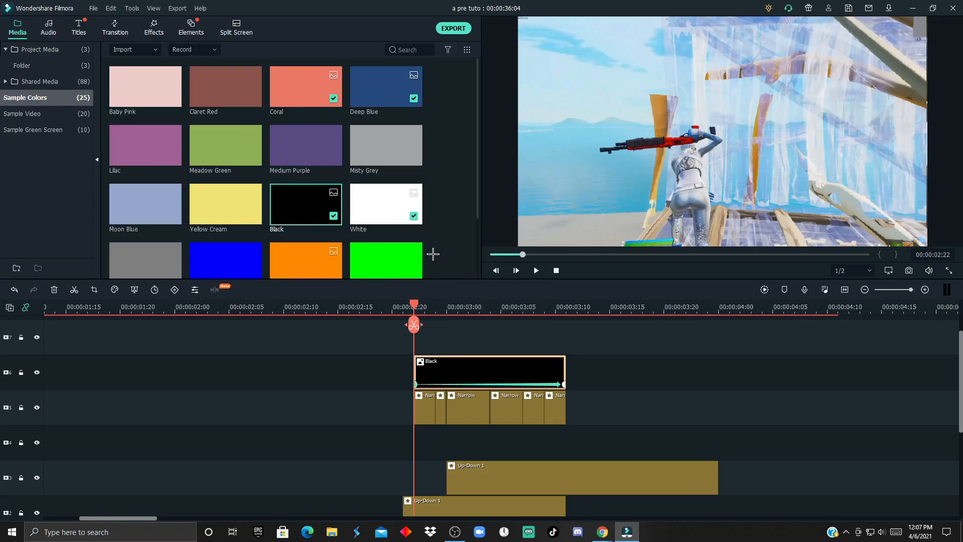
# Add the White sample color on track 7 starting at 3:11 and set its blending mode to Overlay.
pyautogui.moveTo(372, 213); pyautogui.dragTo(570, 351)
pyautogui.moveTo(570, 351); pyautogui.dragTo(568, 351)
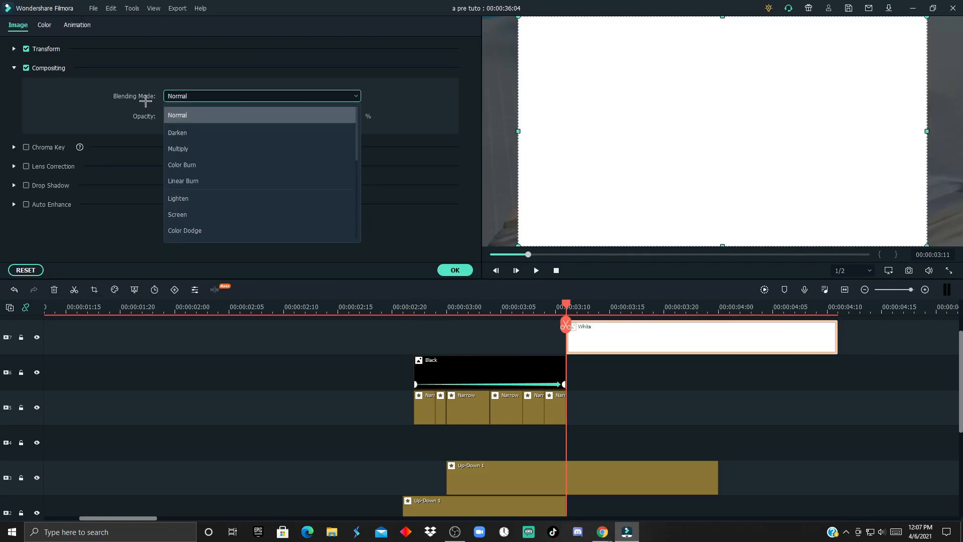
pyautogui.scroll(-3, 215, 227)
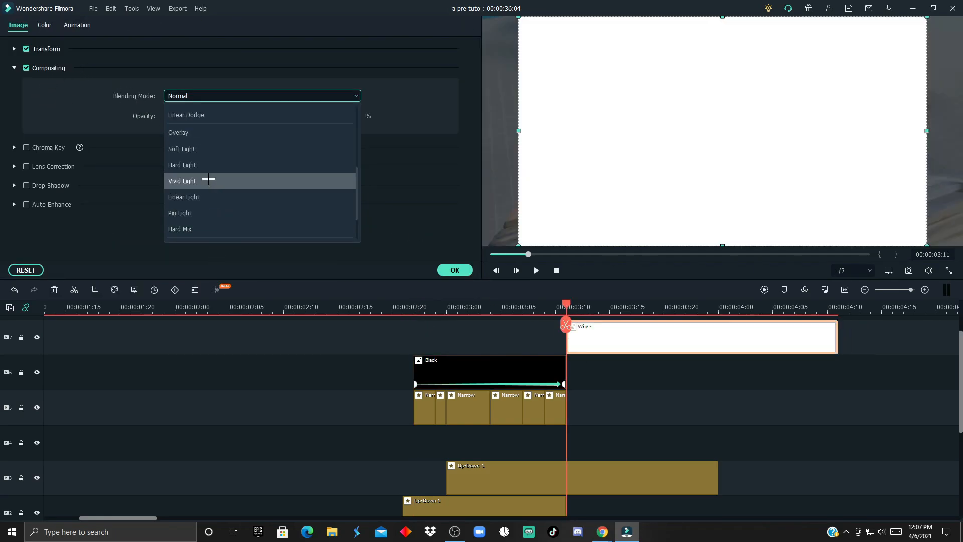
pyautogui.click(188, 135)
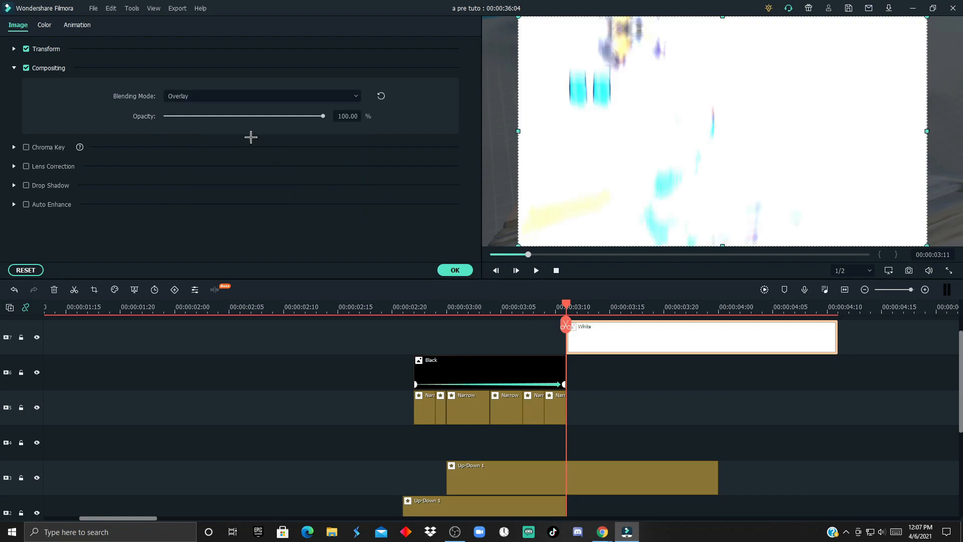
# Keyframe the White clip's opacity at 100% on its start at 3:11 and 0% at 3:21.
pyautogui.click(77, 25)
pyautogui.click(192, 85)
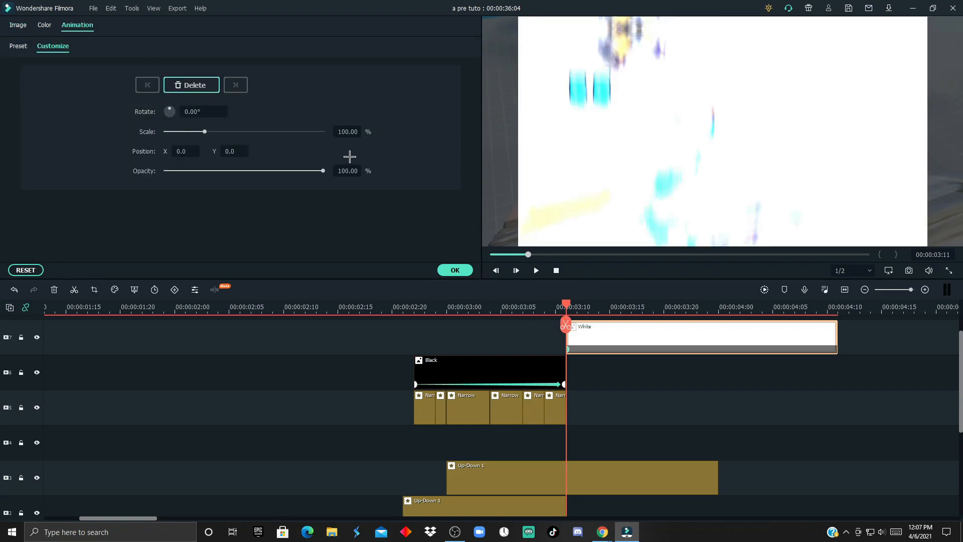
pyautogui.scroll(-6, 682, 370)
pyautogui.moveTo(568, 306); pyautogui.dragTo(678, 467)
pyautogui.scroll(6, 678, 462)
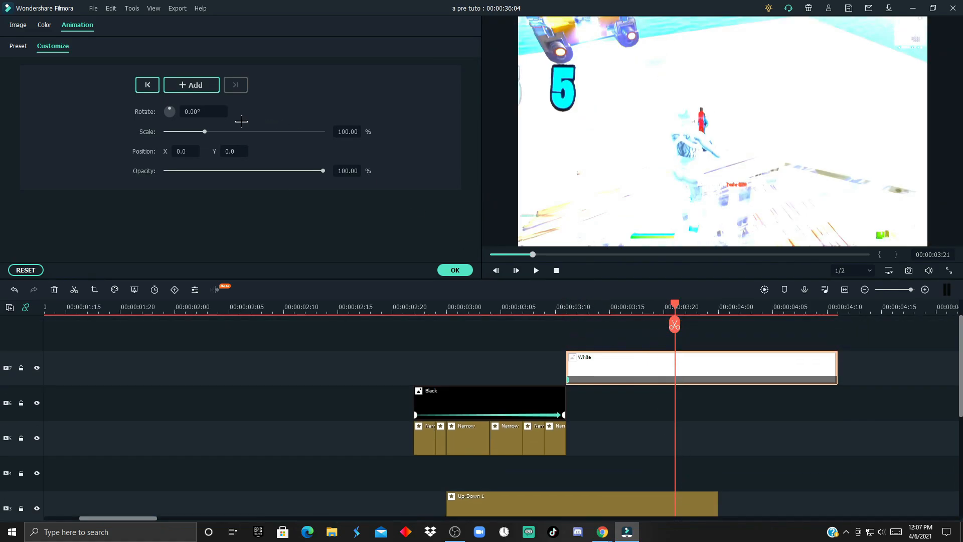
pyautogui.moveTo(185, 171); pyautogui.dragTo(163, 171)
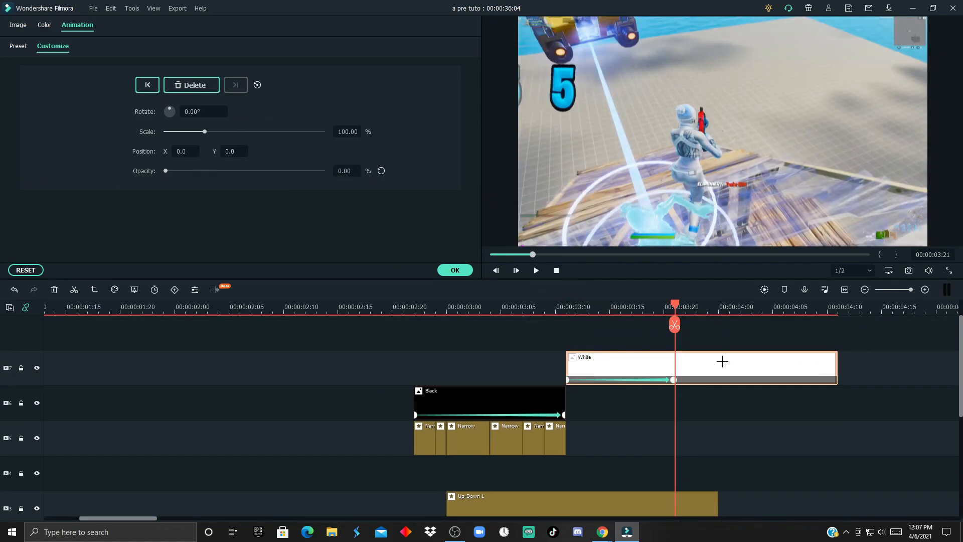
# Split the White clip at 3:21 and delete the part after it.
pyautogui.hotkey('ctrl', 'b')
pyautogui.press('Delete')
pyautogui.click(796, 306)
pyautogui.scroll(-2, 751, 346)
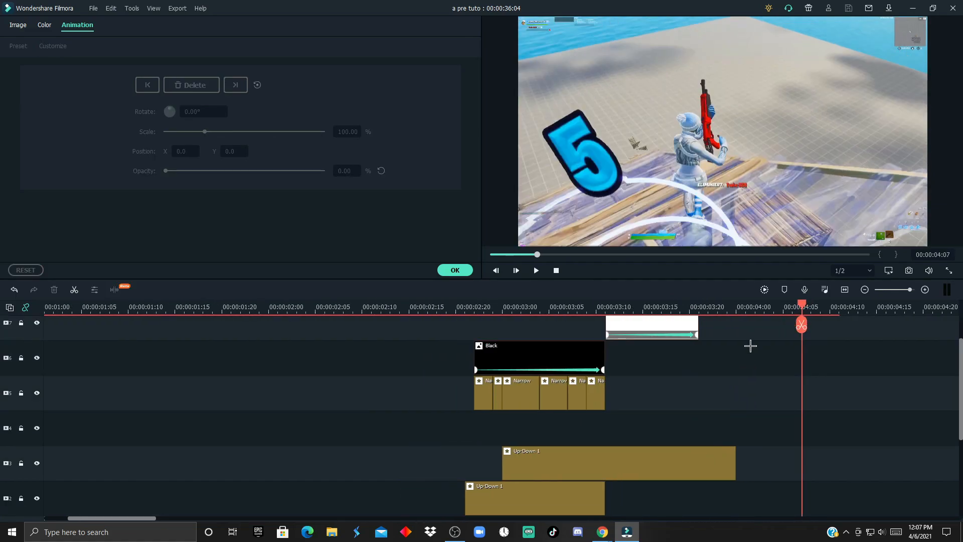
# Examine the beat markers on the GAME OVER music clip, starting with the one at 0:11.
pyautogui.scroll(1, 779, 346)
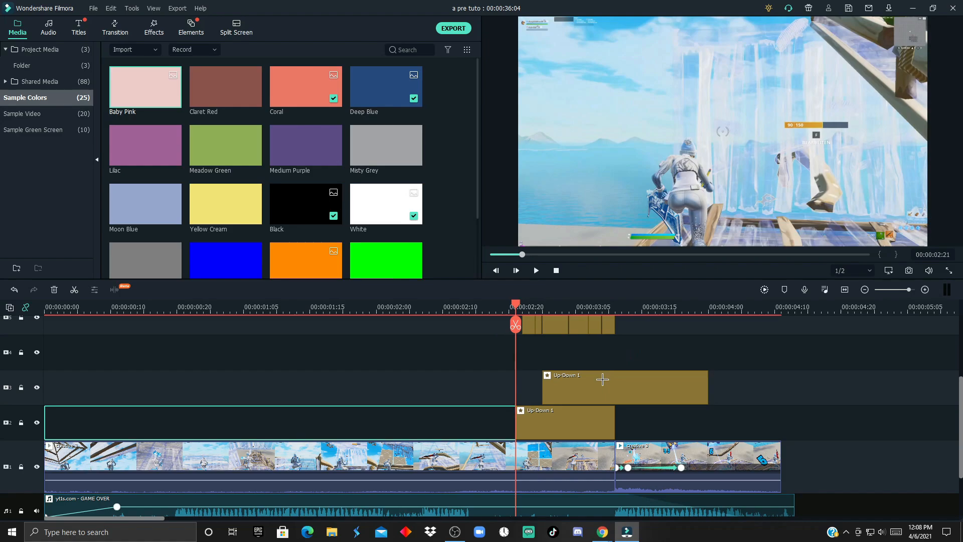
pyautogui.scroll(-2, 603, 379)
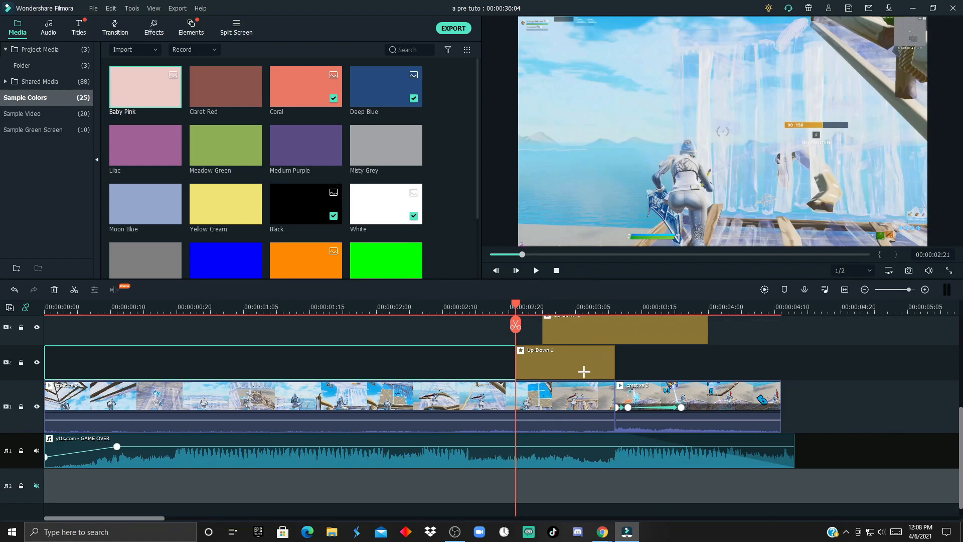
pyautogui.moveTo(515, 307); pyautogui.dragTo(119, 340)
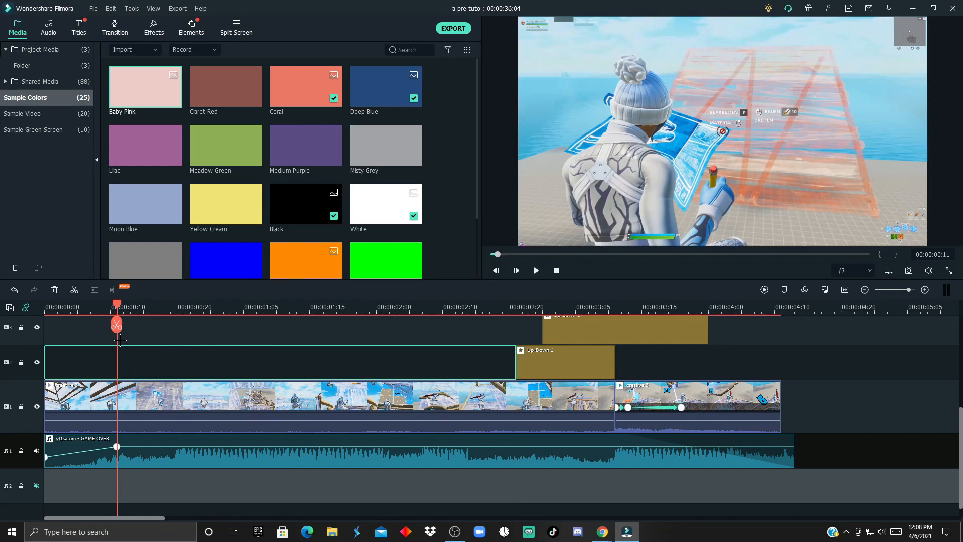
pyautogui.scroll(-1, 153, 342)
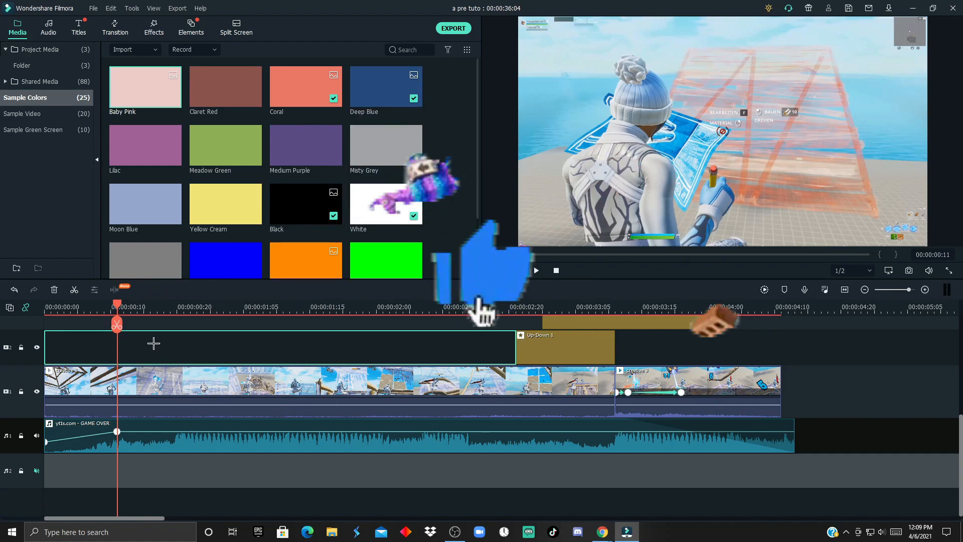
pyautogui.moveTo(117, 307)
pyautogui.mouseDown()
pyautogui.moveTo(11, 320)
pyautogui.moveTo(118, 326)
pyautogui.mouseUp()
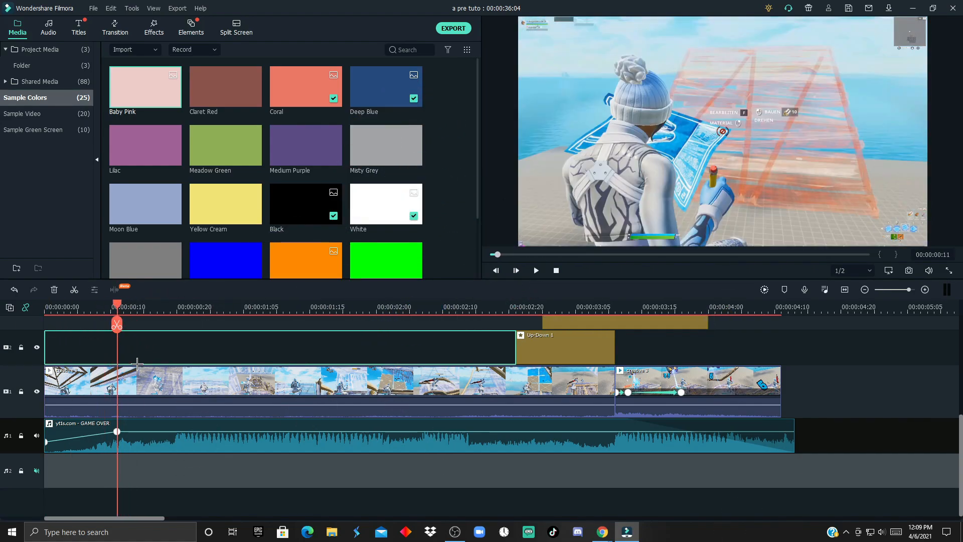
pyautogui.click(135, 386)
pyautogui.click(128, 438)
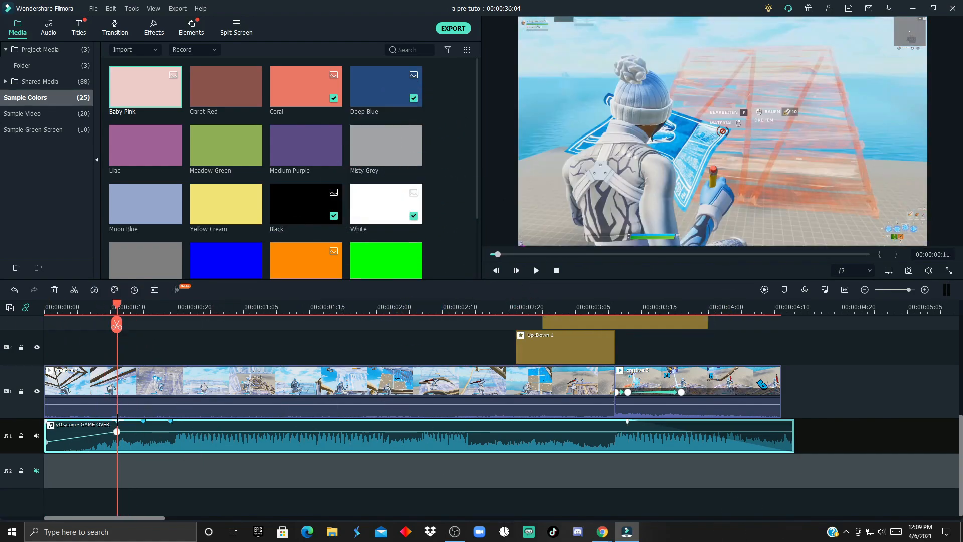
pyautogui.scroll(3, 159, 432)
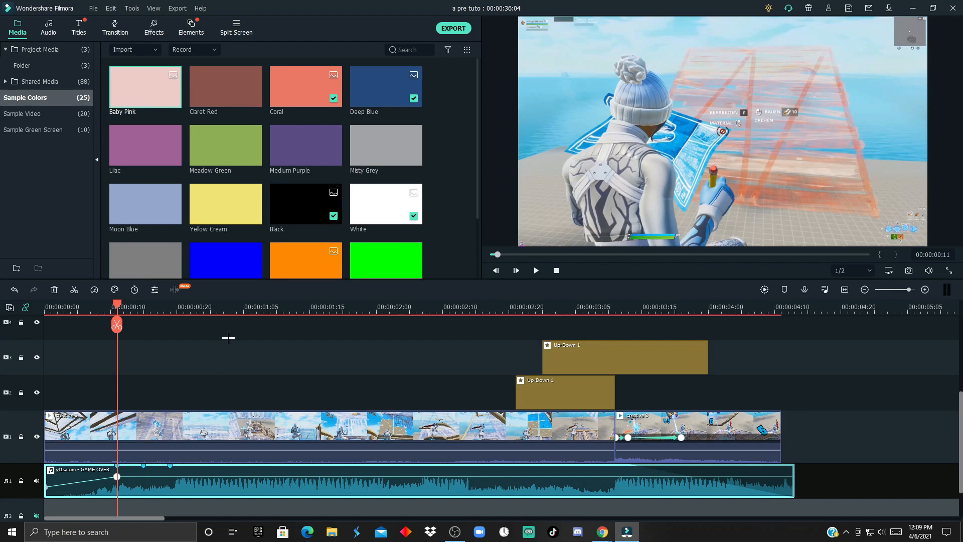
# Place Baby Pink, Coral and Deep Blue color clips back to back on track 2 from 0:11, about three frames each.
pyautogui.moveTo(304, 108); pyautogui.dragTo(143, 329)
pyautogui.moveTo(132, 110); pyautogui.dragTo(123, 346)
pyautogui.moveTo(123, 307); pyautogui.dragTo(151, 312)
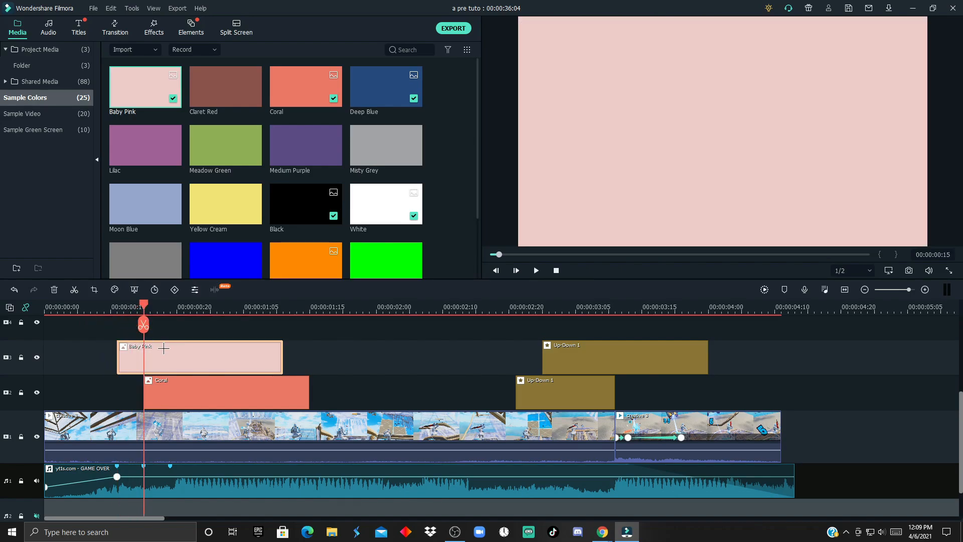
pyautogui.moveTo(150, 346); pyautogui.dragTo(131, 393)
pyautogui.moveTo(370, 96); pyautogui.dragTo(173, 331)
pyautogui.click(132, 387)
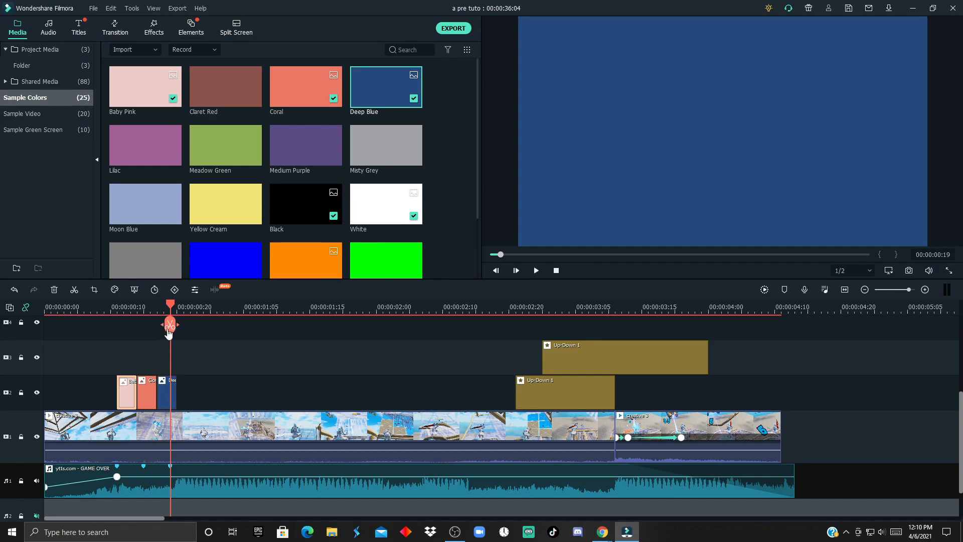
# Try Color Dodge and Overlay blending on the Baby Pink clip and set its blending mode to Hard Light.
pyautogui.moveTo(170, 325); pyautogui.dragTo(130, 331)
pyautogui.doubleClick(124, 387)
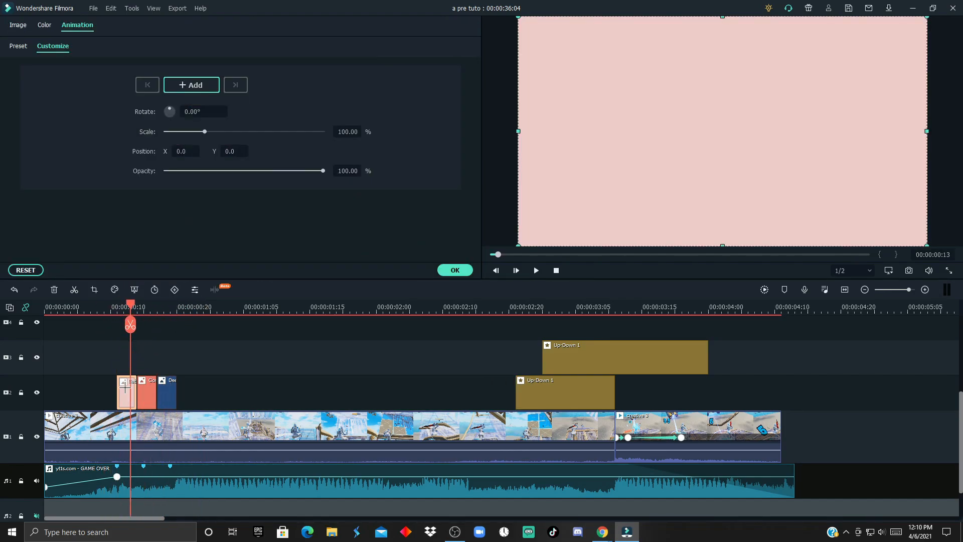
pyautogui.click(18, 24)
pyautogui.click(188, 96)
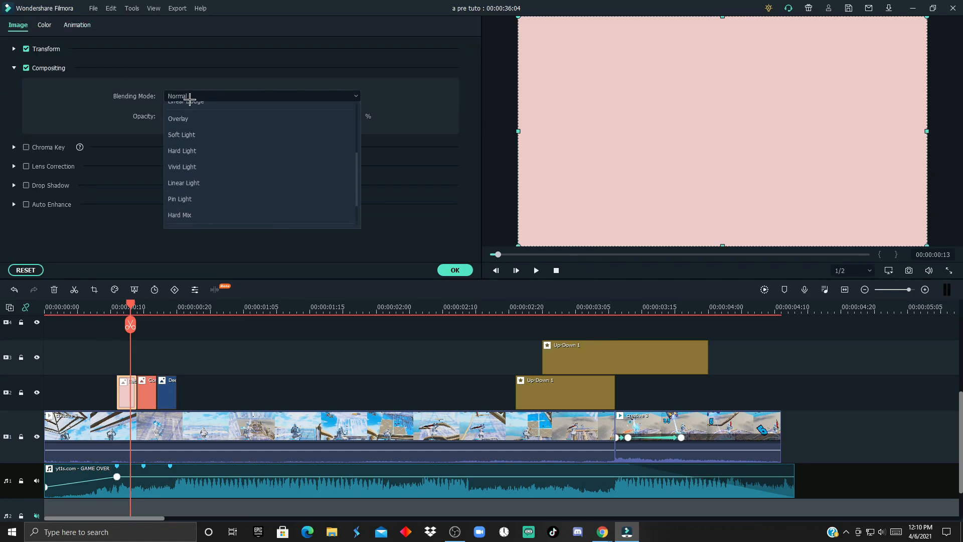
pyautogui.click(185, 230)
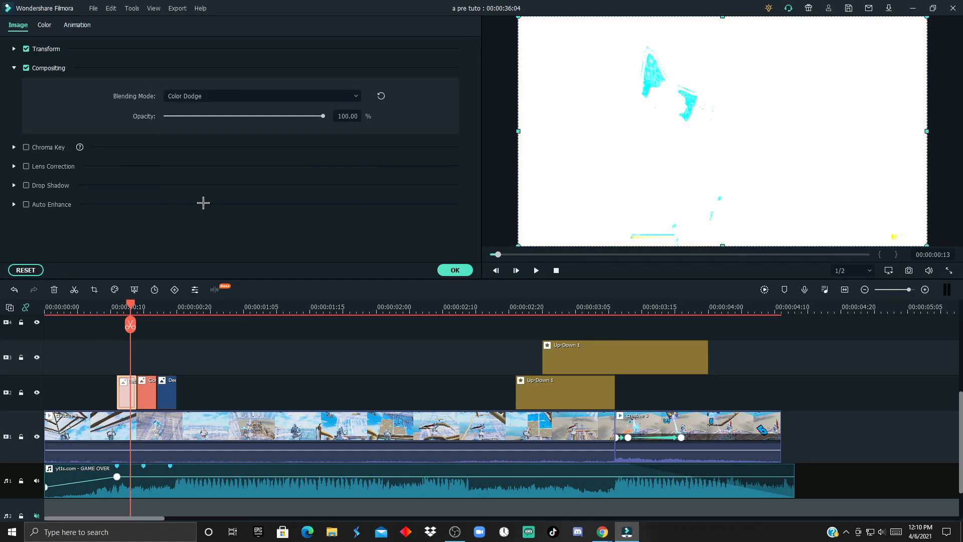
pyautogui.click(236, 99)
pyautogui.click(201, 182)
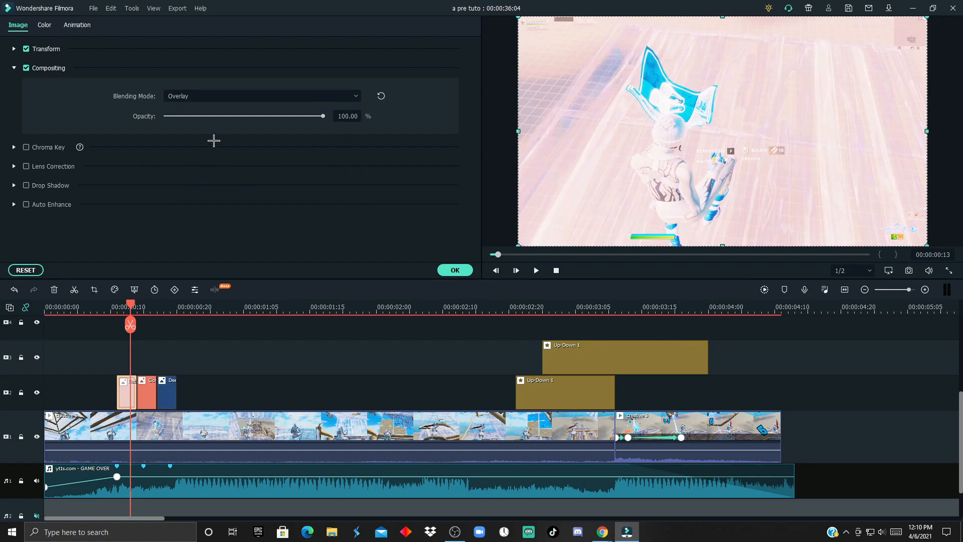
pyautogui.click(228, 96)
pyautogui.click(198, 210)
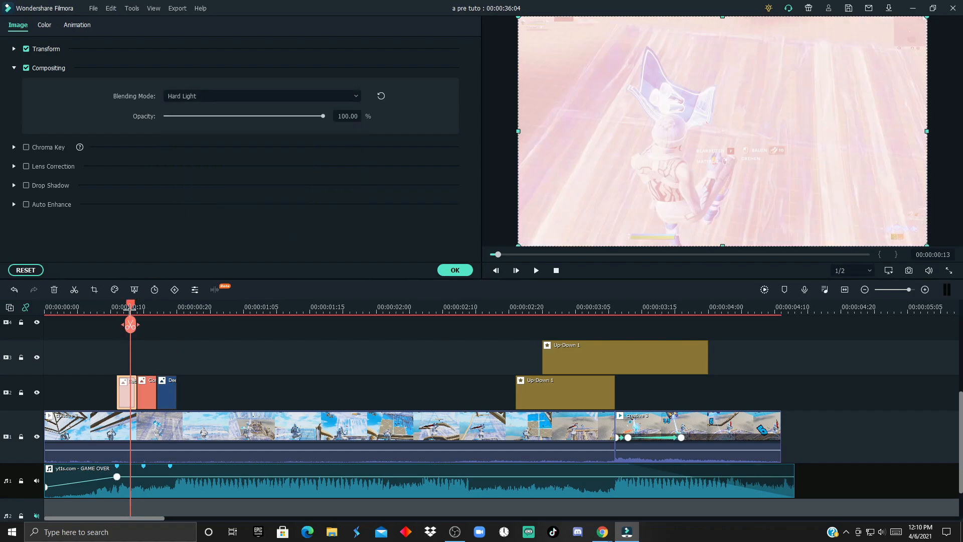
# Set the Coral clip's blending mode to Darken and blend the Deep Blue clip with the gameplay beneath it.
pyautogui.moveTo(129, 310); pyautogui.dragTo(144, 310)
pyautogui.click(147, 389)
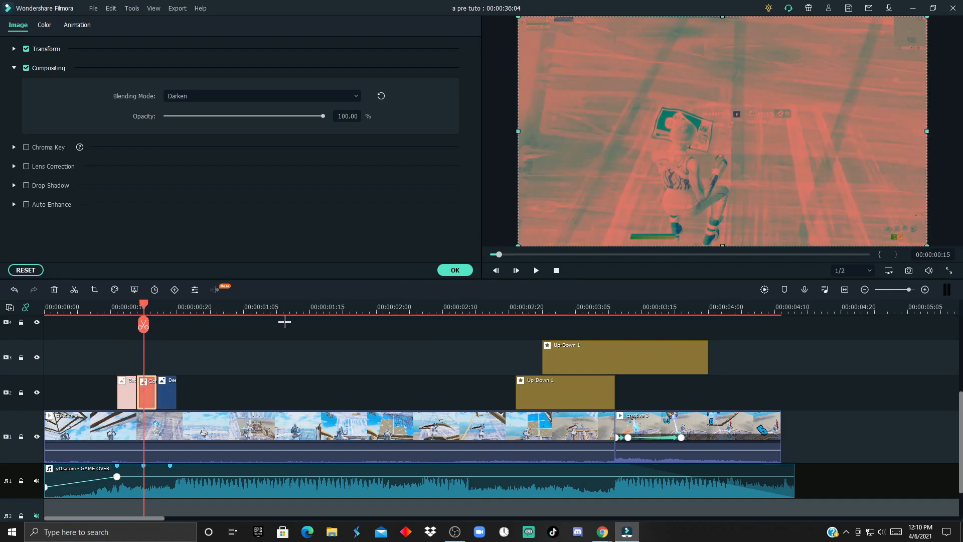
pyautogui.click(455, 270)
pyautogui.doubleClick(170, 392)
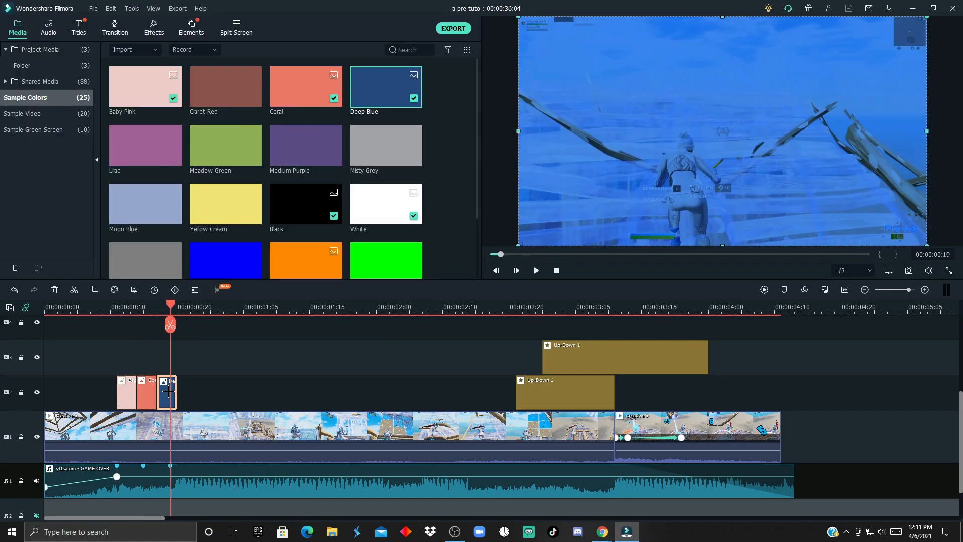
# Place the scan line image on track 3 from 0:11 and trim it to end with the color clips at 0:20.
pyautogui.click(452, 267)
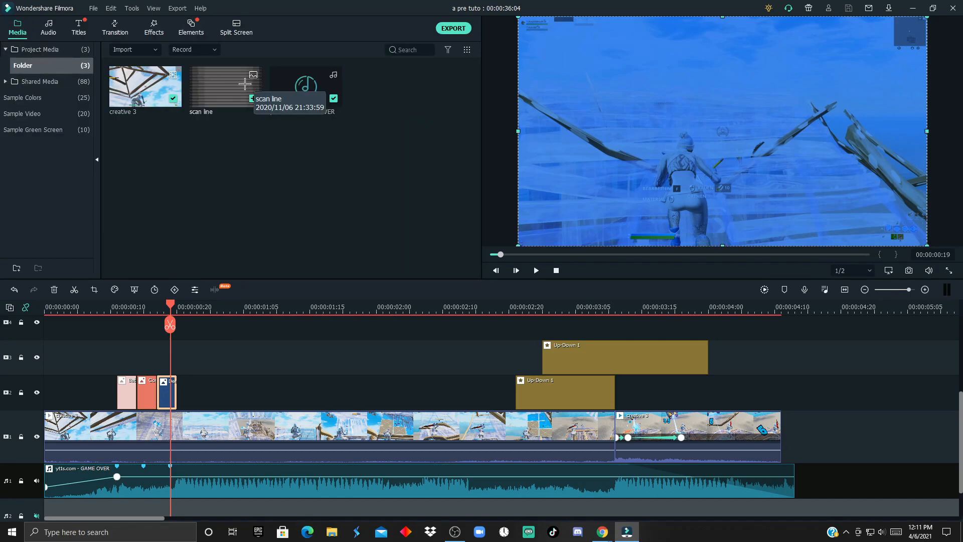
pyautogui.moveTo(237, 86); pyautogui.dragTo(111, 350)
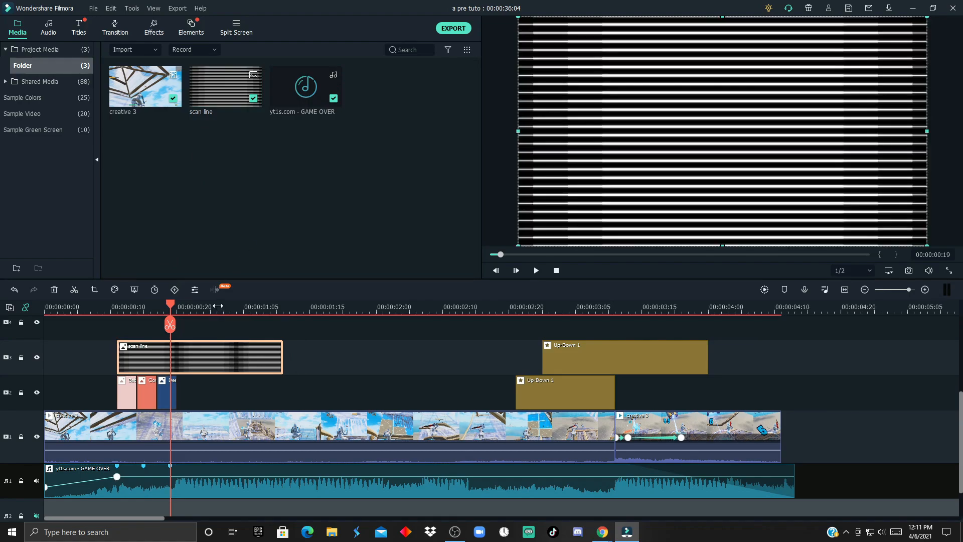
pyautogui.click(177, 305)
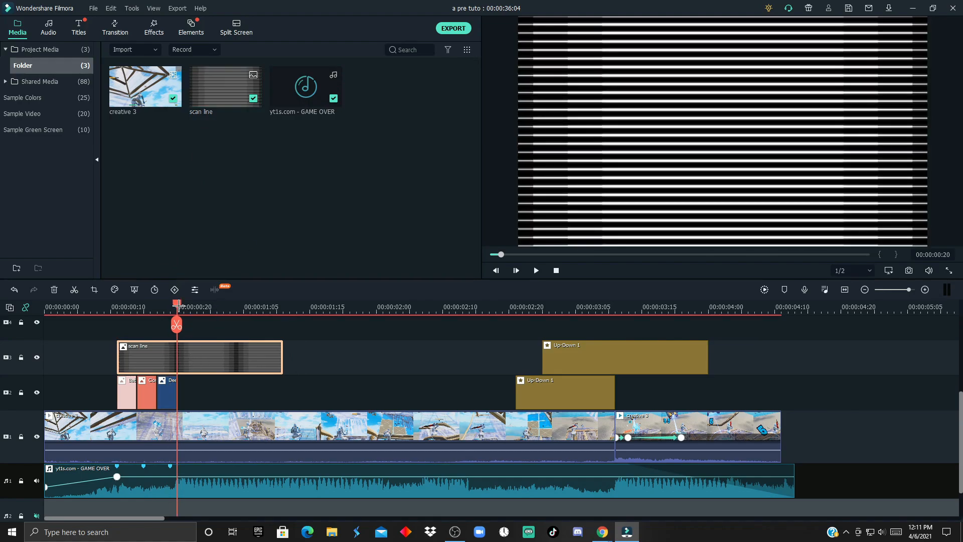
pyautogui.hotkey('ctrl', 'b')
pyautogui.press('Delete')
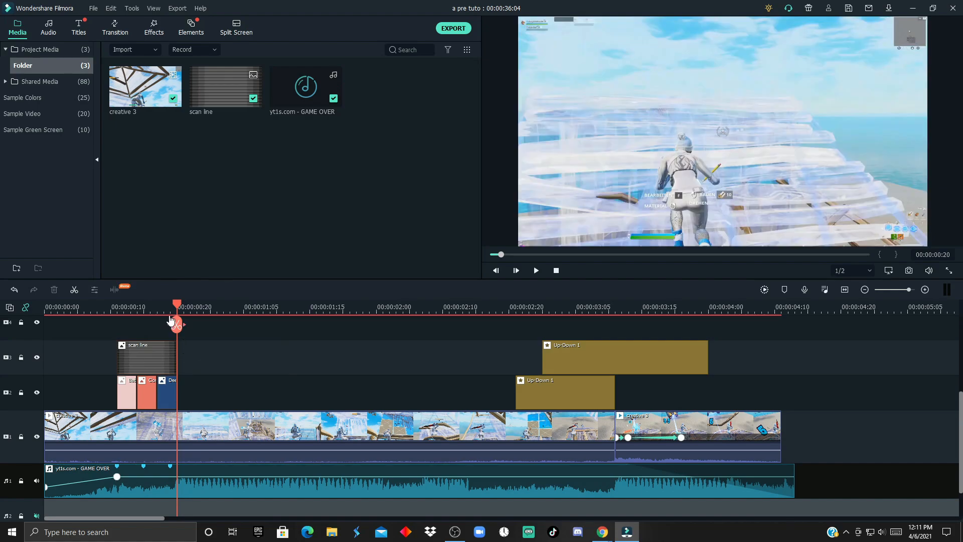
# Try Darken blending on the scan line clip and set its blending mode to Exclusion.
pyautogui.doubleClick(150, 358)
pyautogui.click(189, 96)
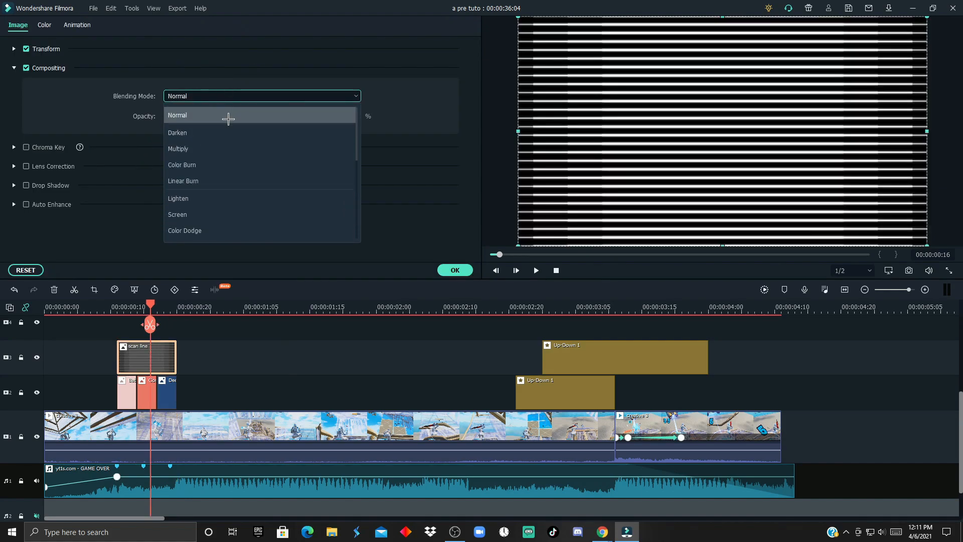
pyautogui.click(204, 132)
pyautogui.click(220, 95)
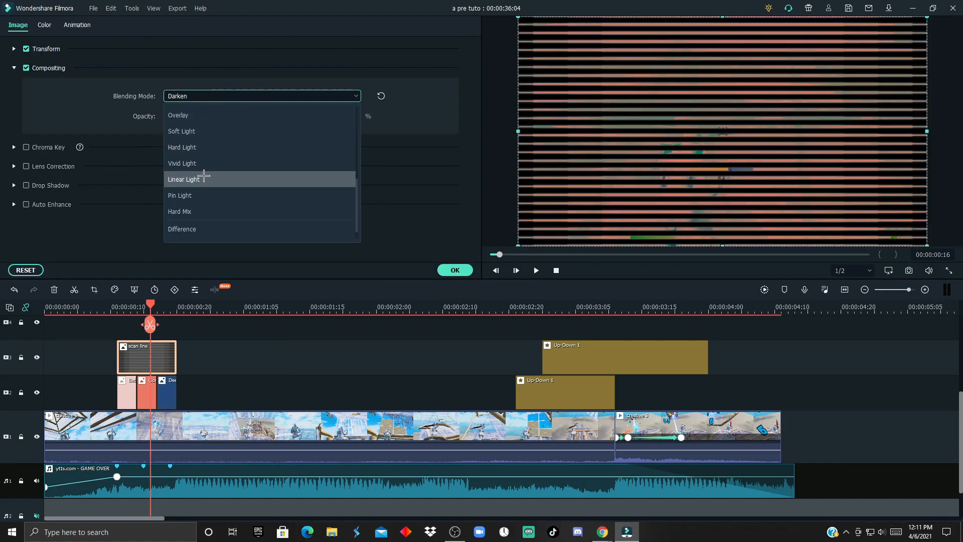
pyautogui.scroll(-2, 201, 201)
pyautogui.click(181, 225)
# Try splitting the scan line clip at 0:14 with Overlay blending on its first piece, and undo both changes.
pyautogui.click(138, 309)
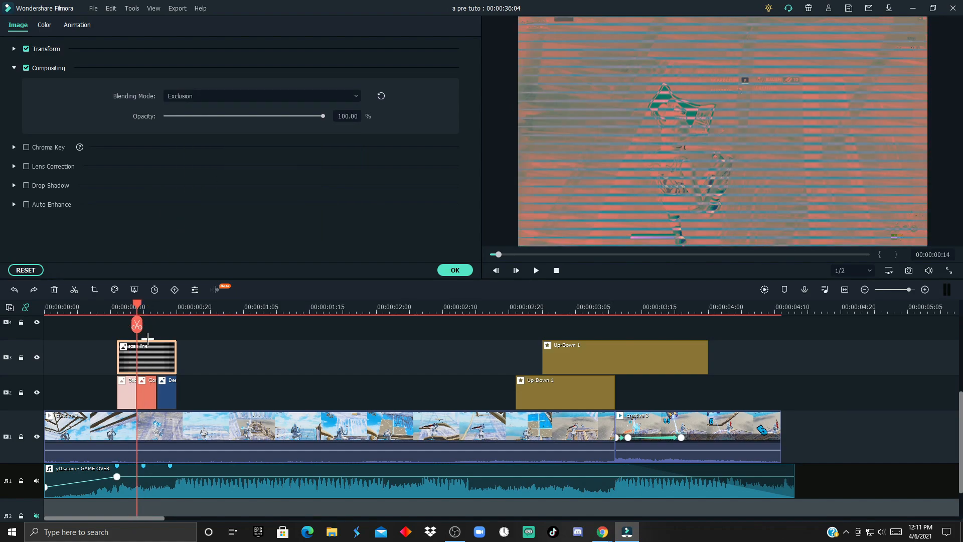
pyautogui.hotkey('ctrl', 'b')
pyautogui.click(151, 357)
pyautogui.click(126, 354)
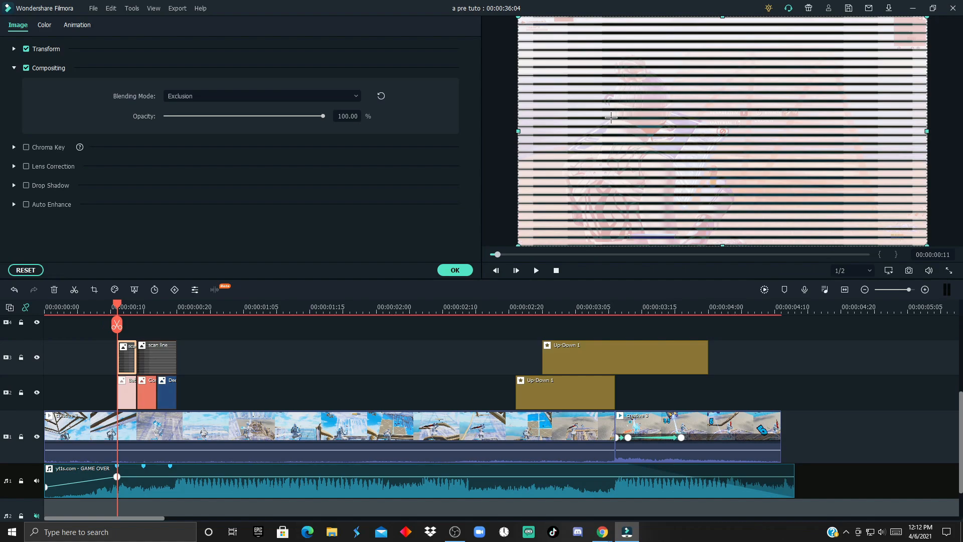
pyautogui.click(271, 96)
pyautogui.scroll(2, 248, 186)
pyautogui.click(213, 136)
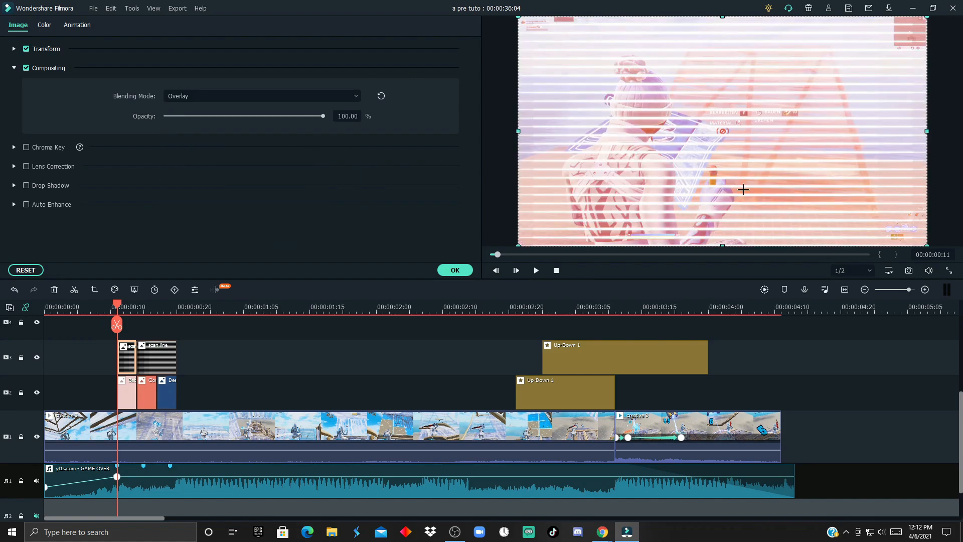
pyautogui.hotkey('ctrl', 'z')
pyautogui.hotkey('ctrl', 'z')
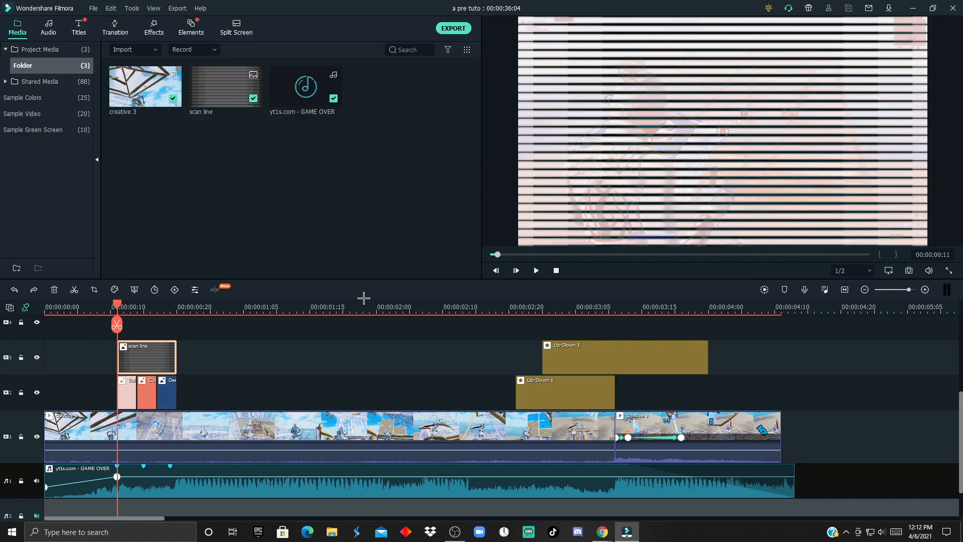
# Add the Up-Down 1 shake effect on track 4 from 0:11 to 0:20 and set its Position X to 0.
pyautogui.click(154, 29)
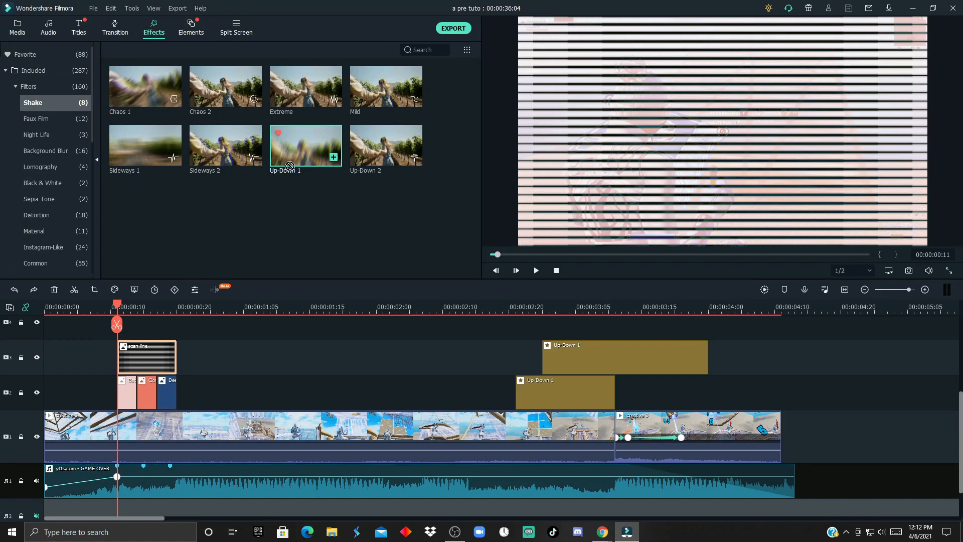
pyautogui.moveTo(290, 166); pyautogui.dragTo(163, 341)
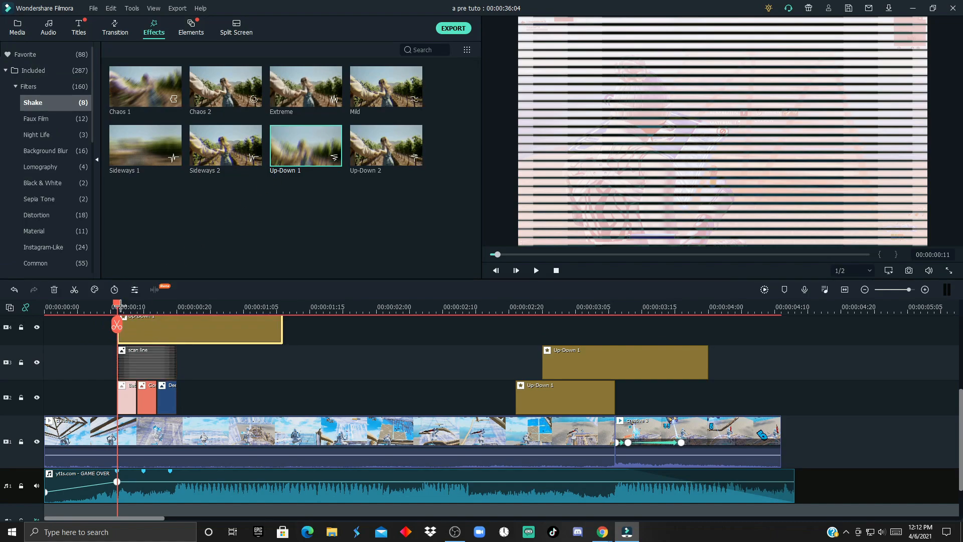
pyautogui.moveTo(120, 305); pyautogui.dragTo(178, 307)
pyautogui.click(177, 325)
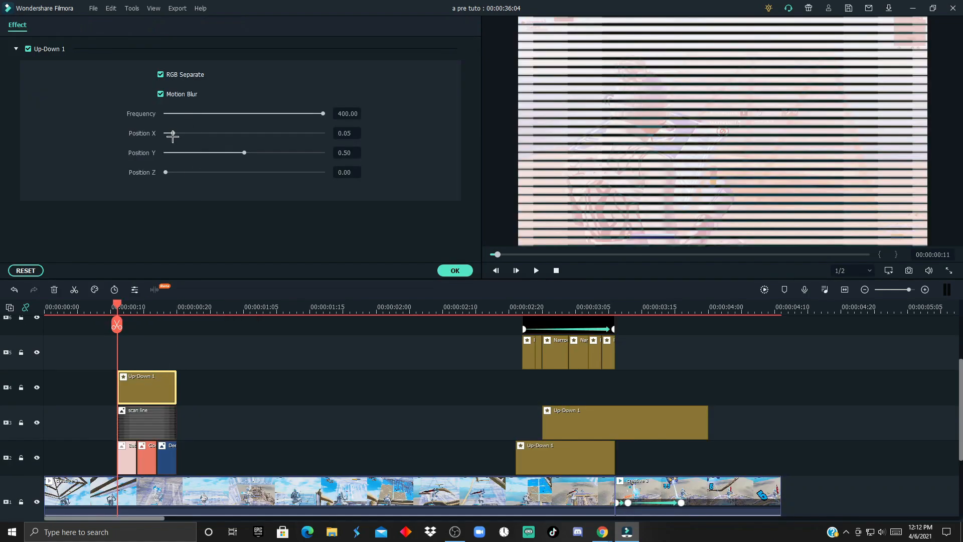
pyautogui.moveTo(172, 133); pyautogui.dragTo(4, 149)
pyautogui.click(381, 134)
pyautogui.click(445, 270)
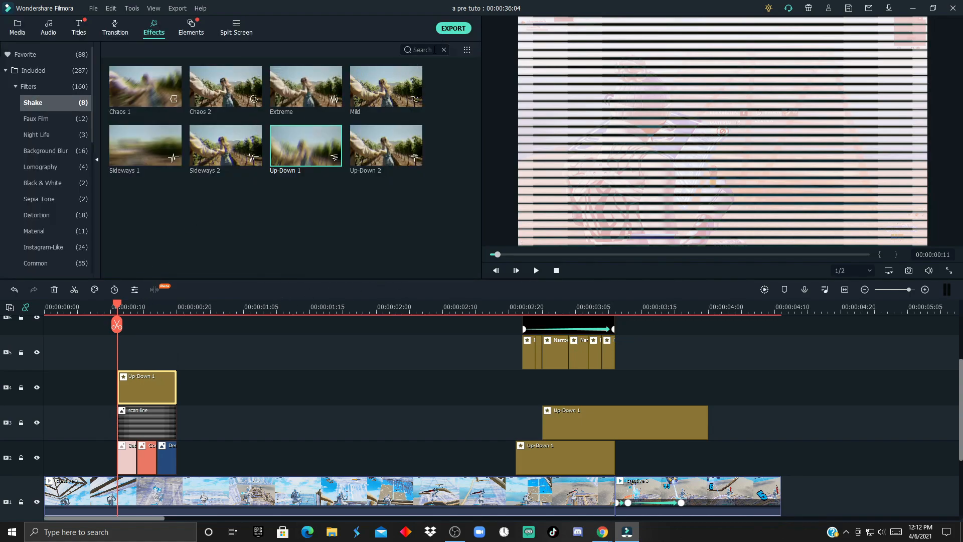
# Place the Enlarge distortion effect on track 5 from 0:11 to 0:20, split at 0:14 and 0:17 to match the color clips.
pyautogui.click(39, 215)
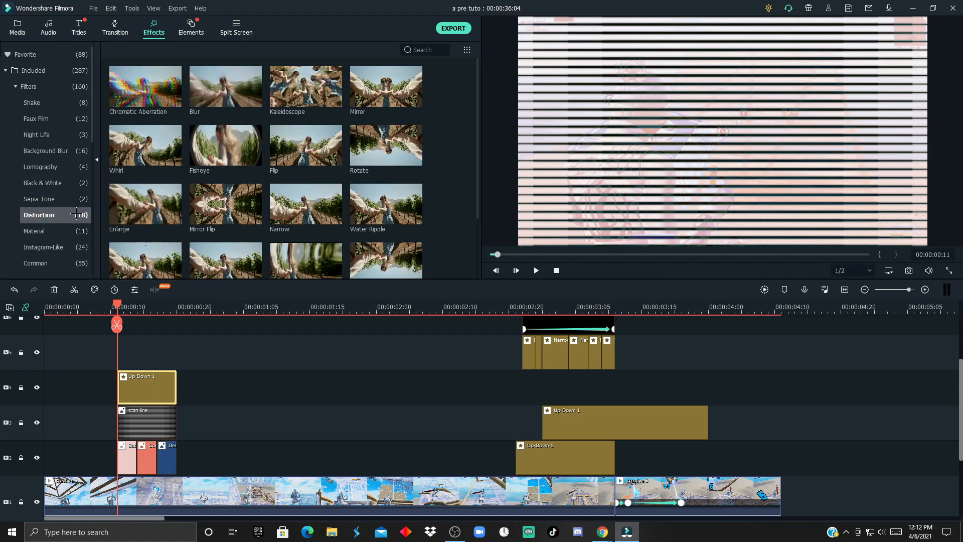
pyautogui.moveTo(171, 217); pyautogui.dragTo(116, 350)
pyautogui.moveTo(117, 306); pyautogui.dragTo(157, 308)
pyautogui.click(140, 345)
pyautogui.click(137, 325)
pyautogui.click(157, 325)
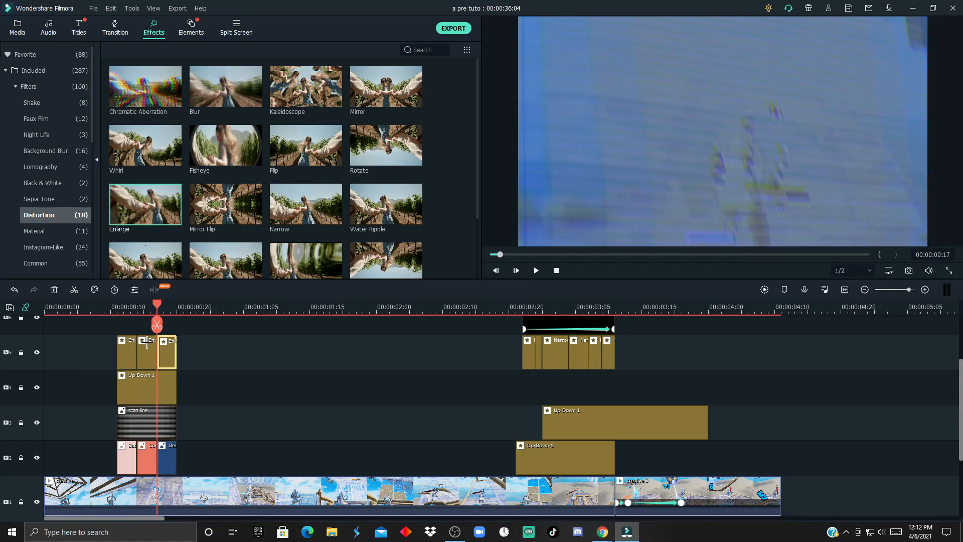
# Lower the Alpha of the middle Enlarge piece on track 5.
pyautogui.doubleClick(147, 347)
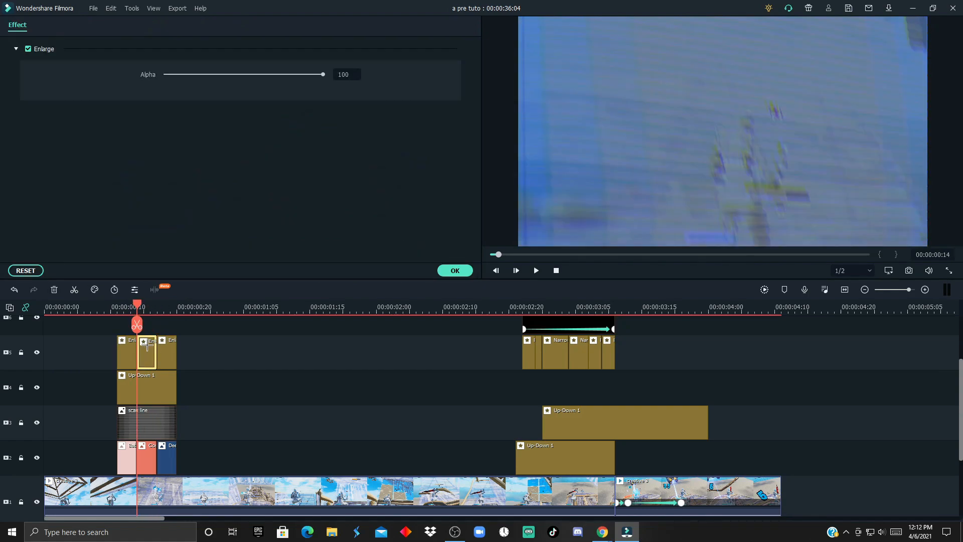
pyautogui.click(233, 75)
# Try Color Dodge on the Coral clip, set its blending mode to Overlay instead, and save the project.
pyautogui.click(143, 450)
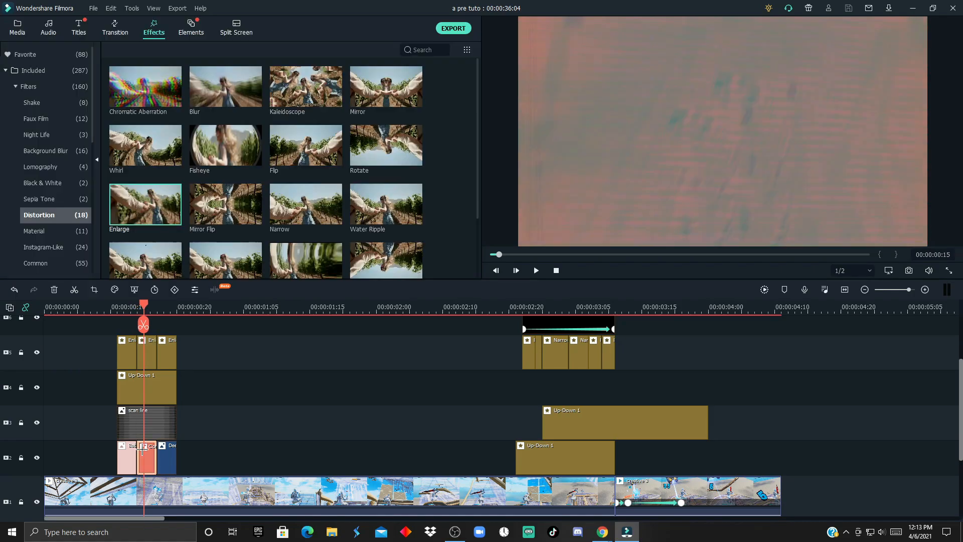
pyautogui.doubleClick(155, 451)
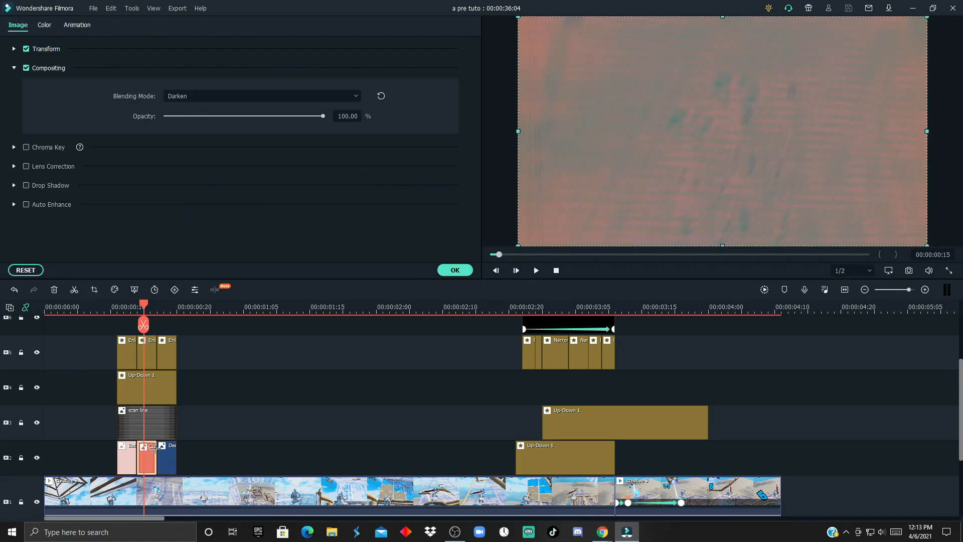
pyautogui.click(193, 97)
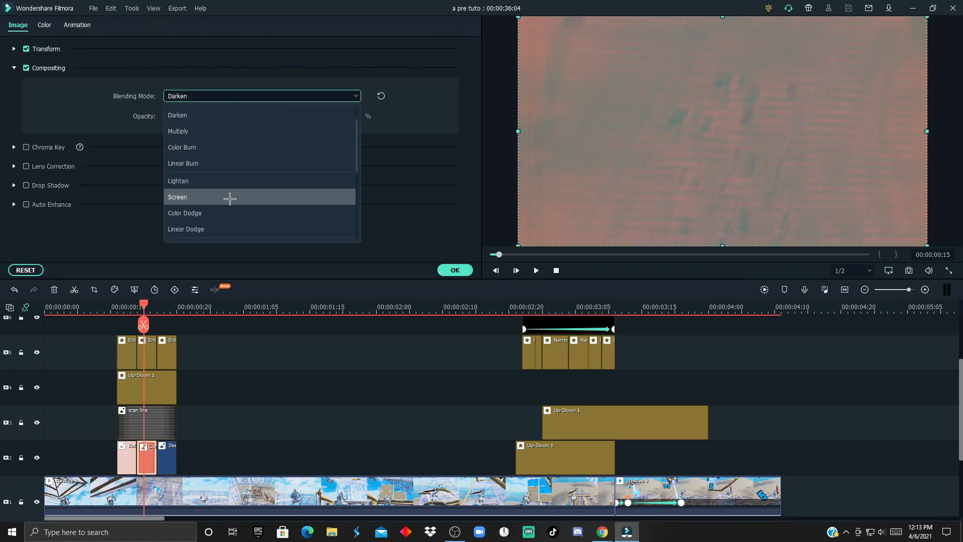
pyautogui.click(204, 213)
pyautogui.click(194, 96)
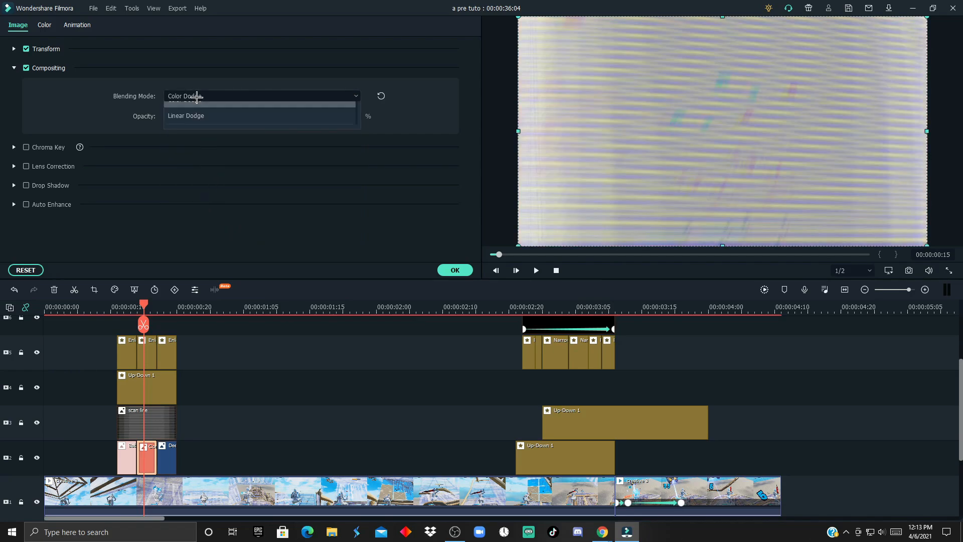
pyautogui.scroll(-3, 202, 159)
pyautogui.scroll(2, 203, 159)
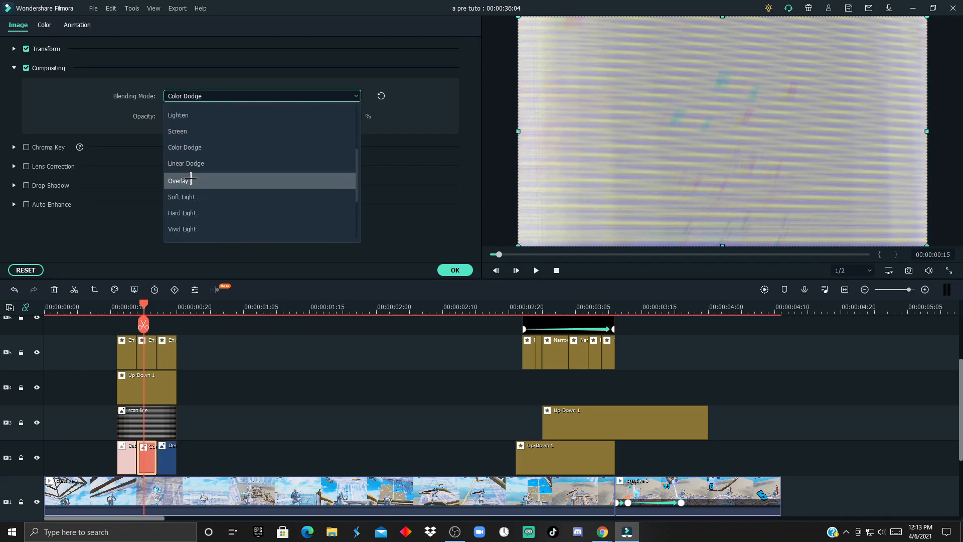
pyautogui.click(191, 179)
pyautogui.click(263, 347)
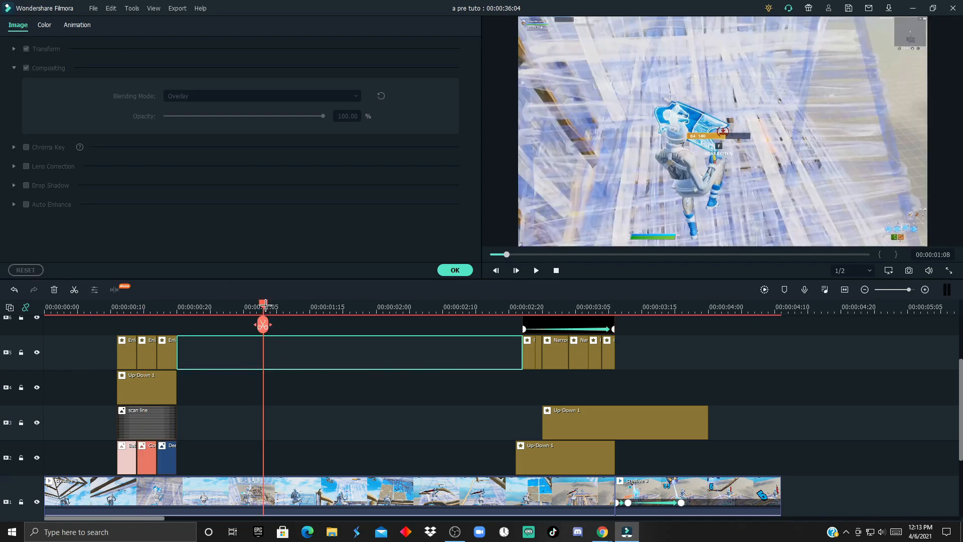
pyautogui.moveTo(264, 307); pyautogui.dragTo(177, 308)
pyautogui.click(445, 268)
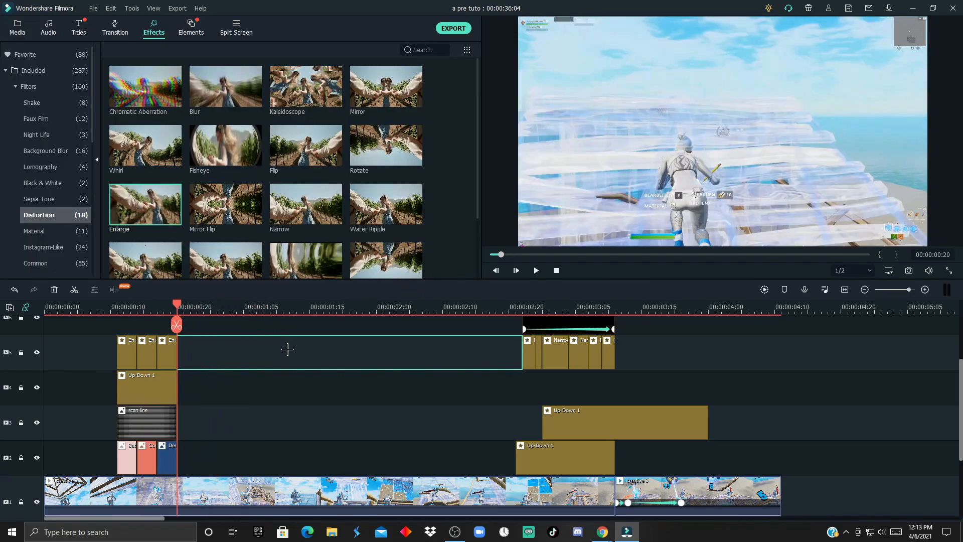
pyautogui.hotkey('ctrl', 's')
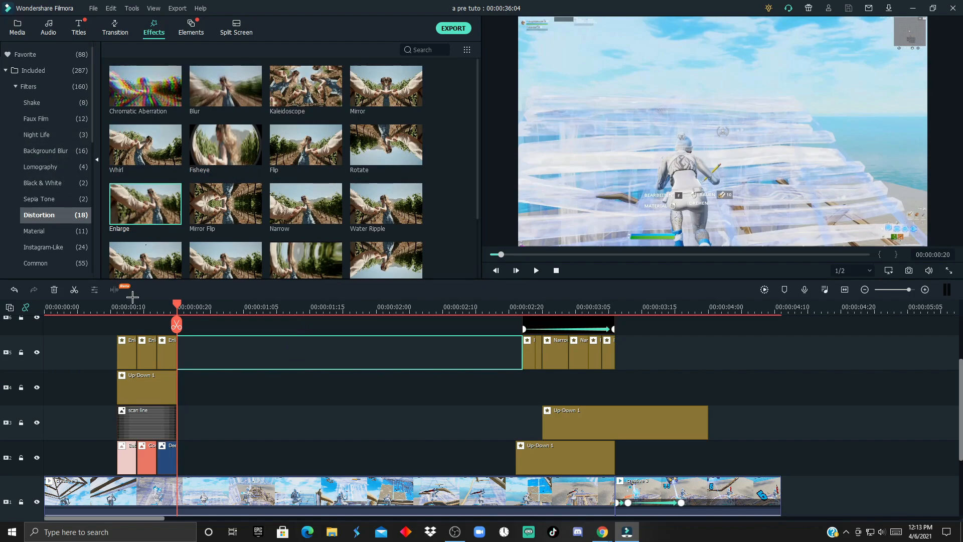
# Duplicate the Up-Down 1 shake onto track 6 from about 0:17 and turn off its RGB Separate option.
pyautogui.click(139, 378)
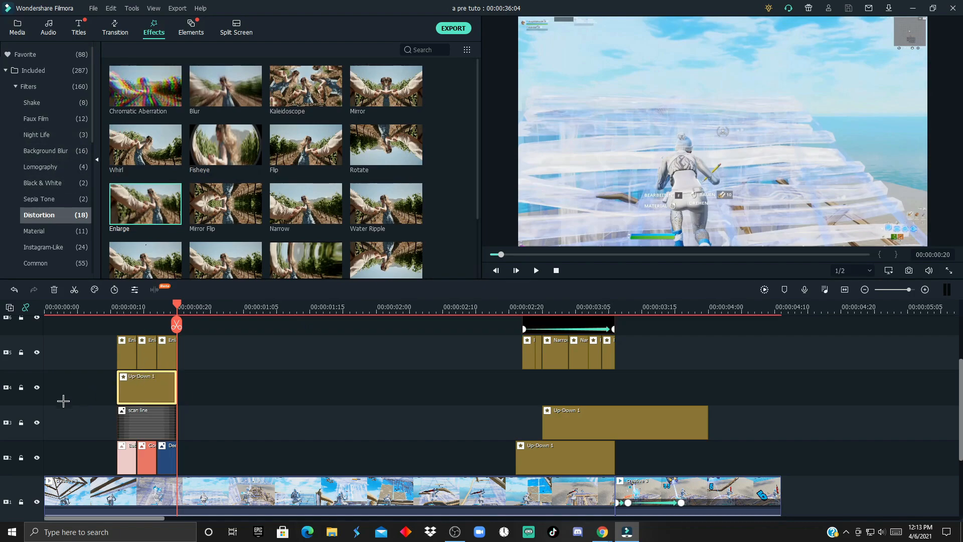
pyautogui.click(32, 400)
pyautogui.hotkey('ctrl', 'v')
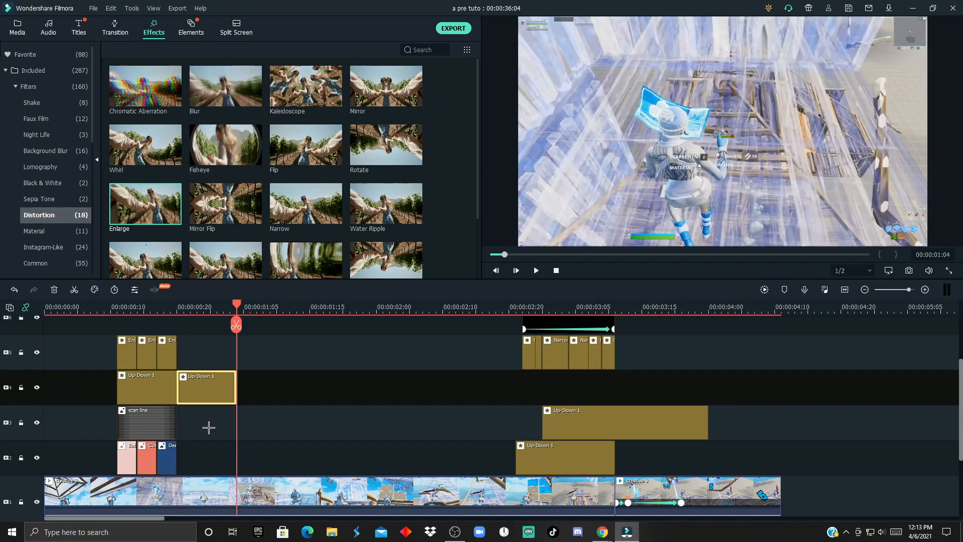
pyautogui.scroll(1, 201, 430)
pyautogui.moveTo(196, 431); pyautogui.dragTo(171, 362)
pyautogui.doubleClick(177, 363)
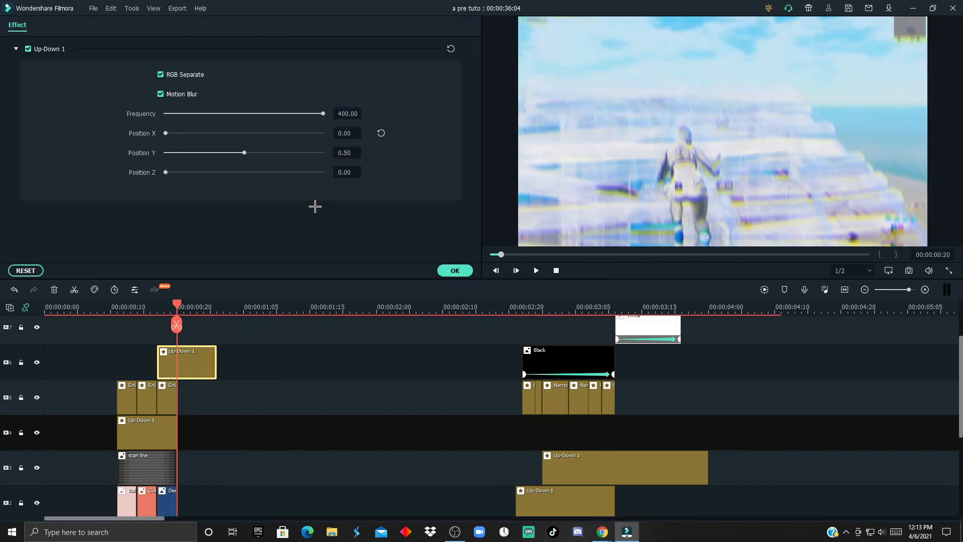
pyautogui.click(197, 71)
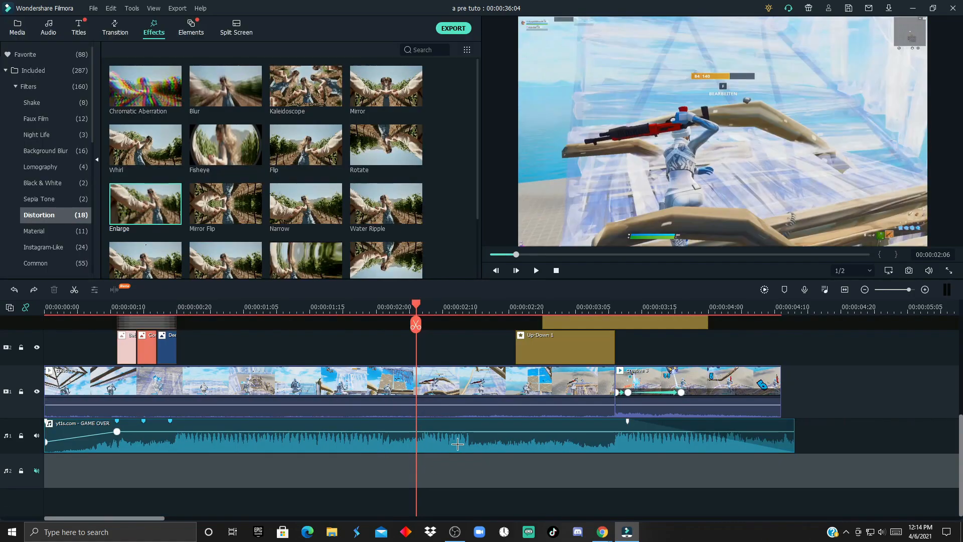
# Copy the track 6 Up-Down 1 shake onto track 3 at 2:06 and shift its start earlier to about 2:01.
pyautogui.scroll(3, 330, 408)
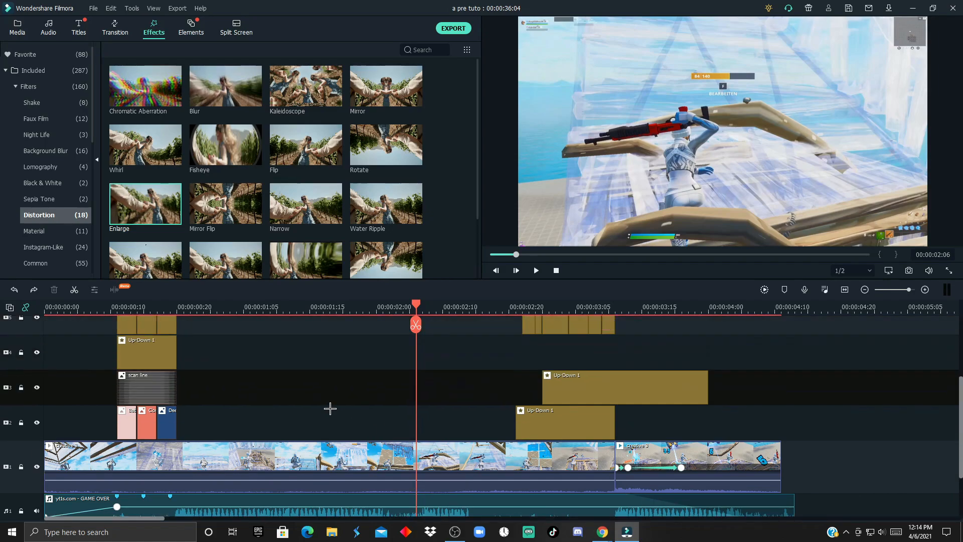
pyautogui.scroll(2, 330, 408)
pyautogui.click(207, 350)
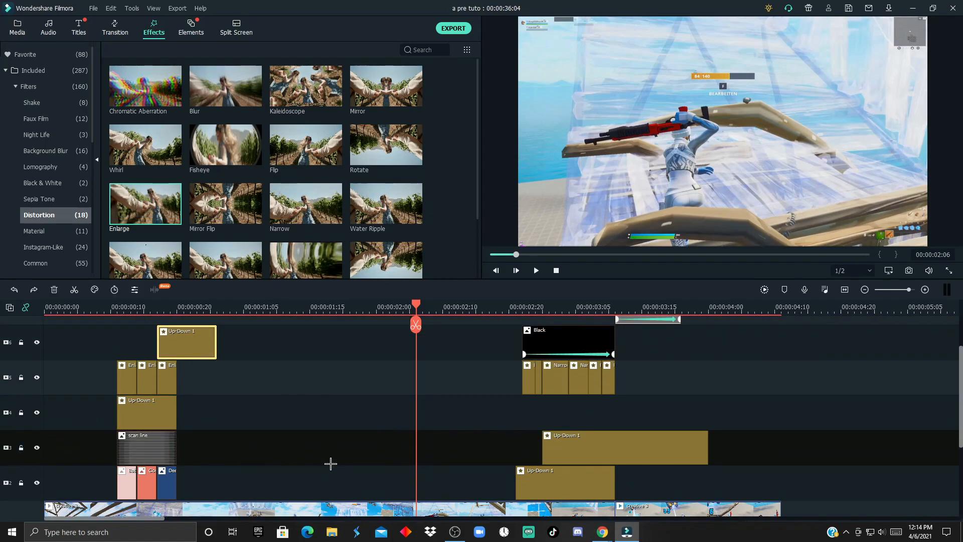
pyautogui.scroll(-3, 331, 462)
pyautogui.click(358, 378)
pyautogui.hotkey('ctrl', 'v')
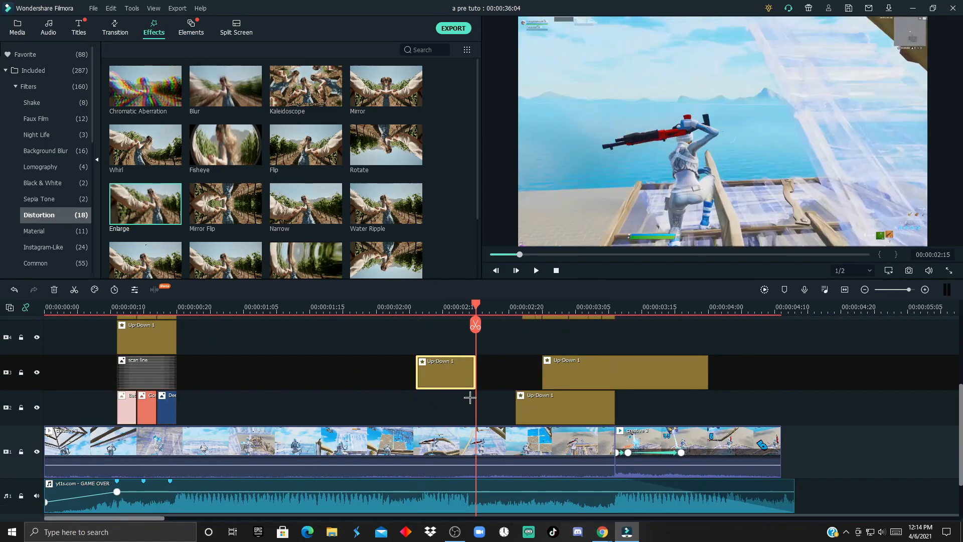
pyautogui.moveTo(435, 377); pyautogui.dragTo(415, 376)
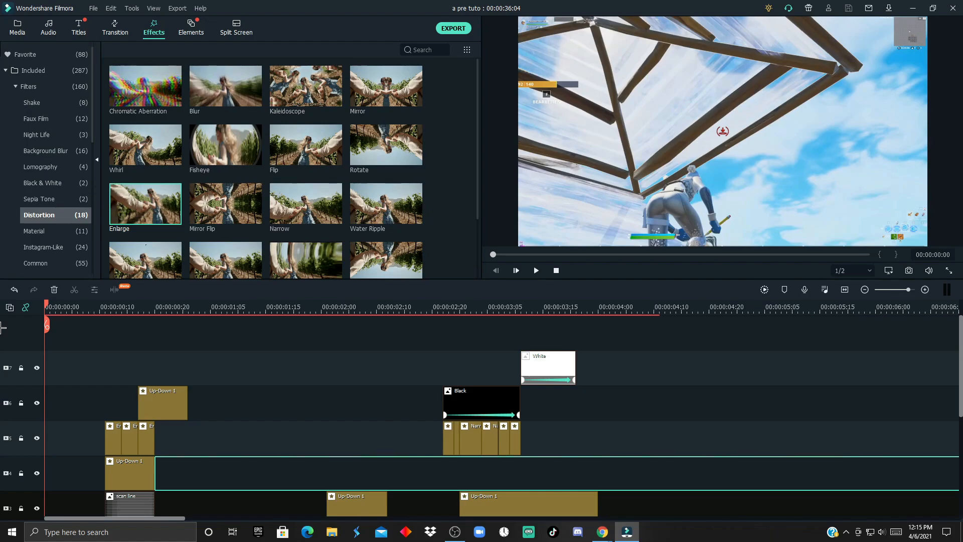
# Add the Teal & Orange filter on a new top track from 0:00 to the end of the White clip, with Alpha 50.
pyautogui.click(37, 86)
pyautogui.click(411, 52)
pyautogui.write('tea')
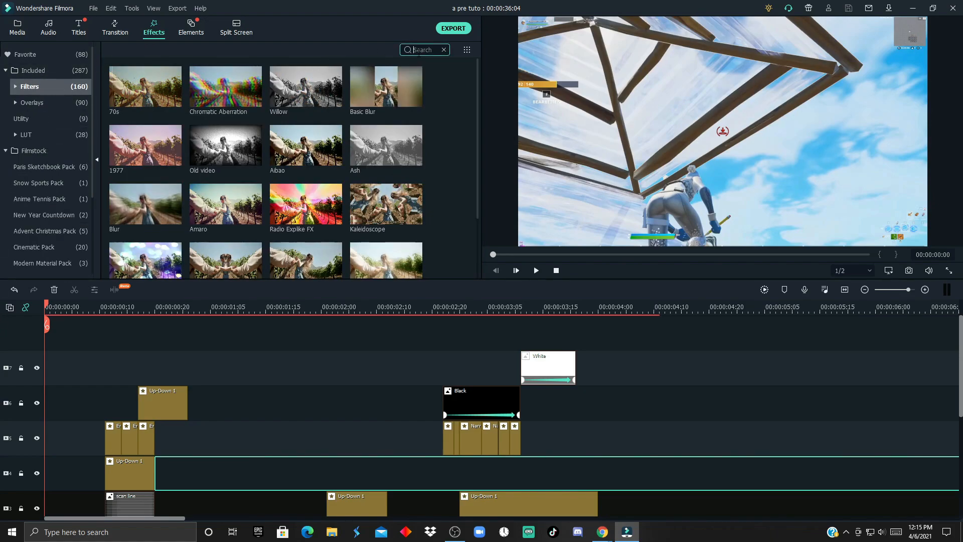
pyautogui.moveTo(146, 90); pyautogui.dragTo(576, 369)
pyautogui.doubleClick(140, 359)
pyautogui.click(341, 76)
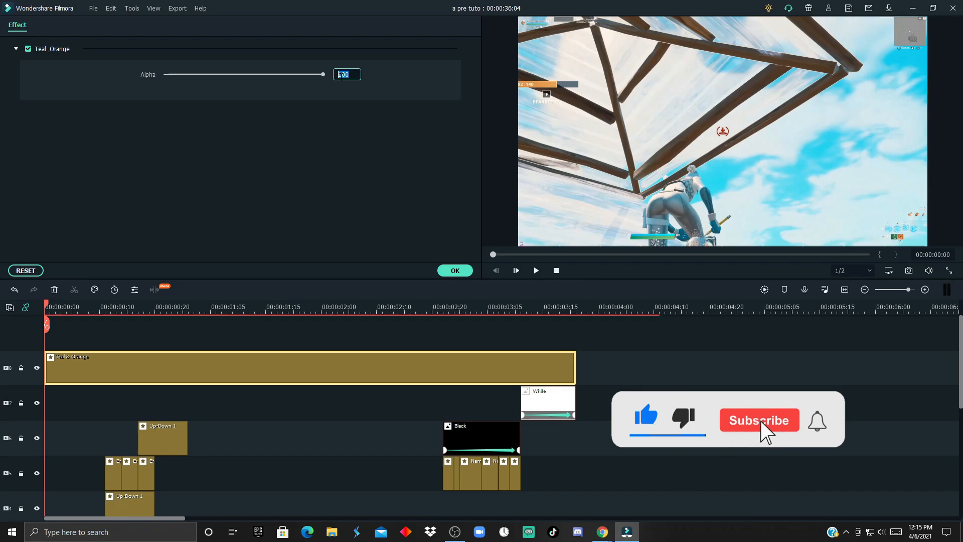
pyautogui.write('50')
pyautogui.press('Return')
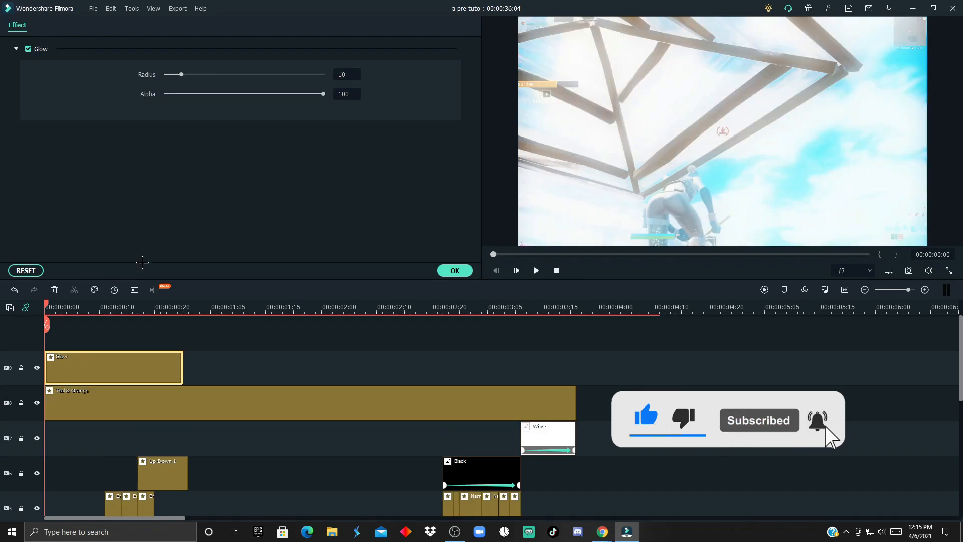
# Set the Glow effect's Radius to 0 and its Alpha to 50.
pyautogui.moveTo(172, 76); pyautogui.dragTo(119, 75)
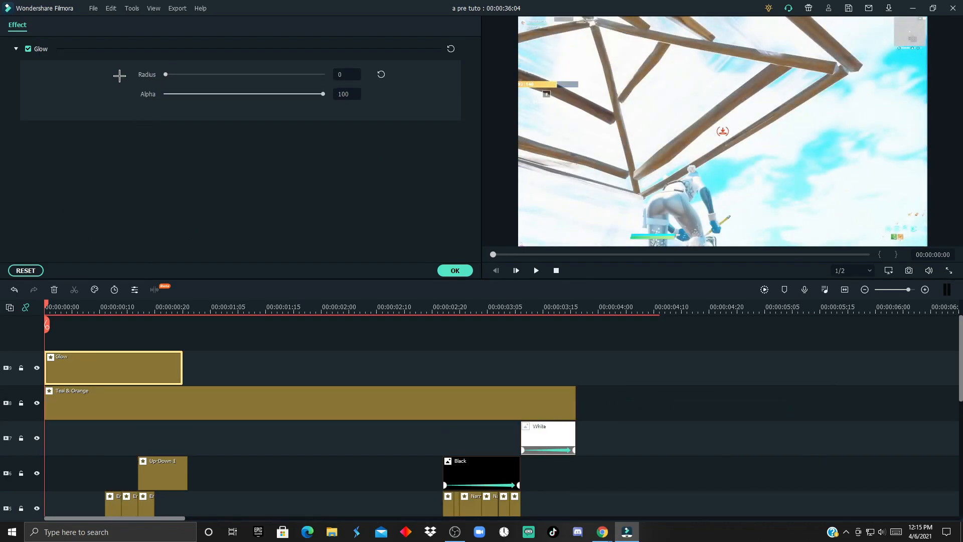
pyautogui.click(349, 95)
pyautogui.press('Return')
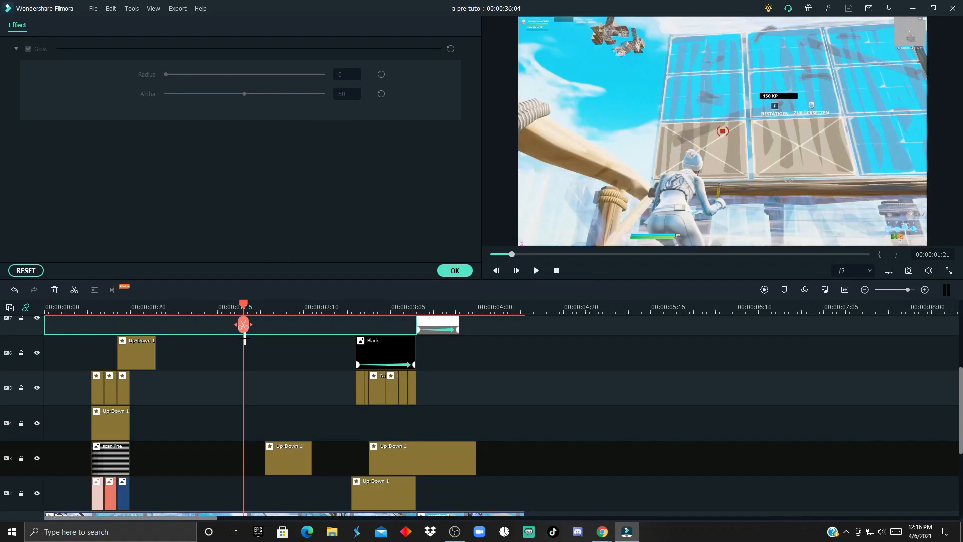